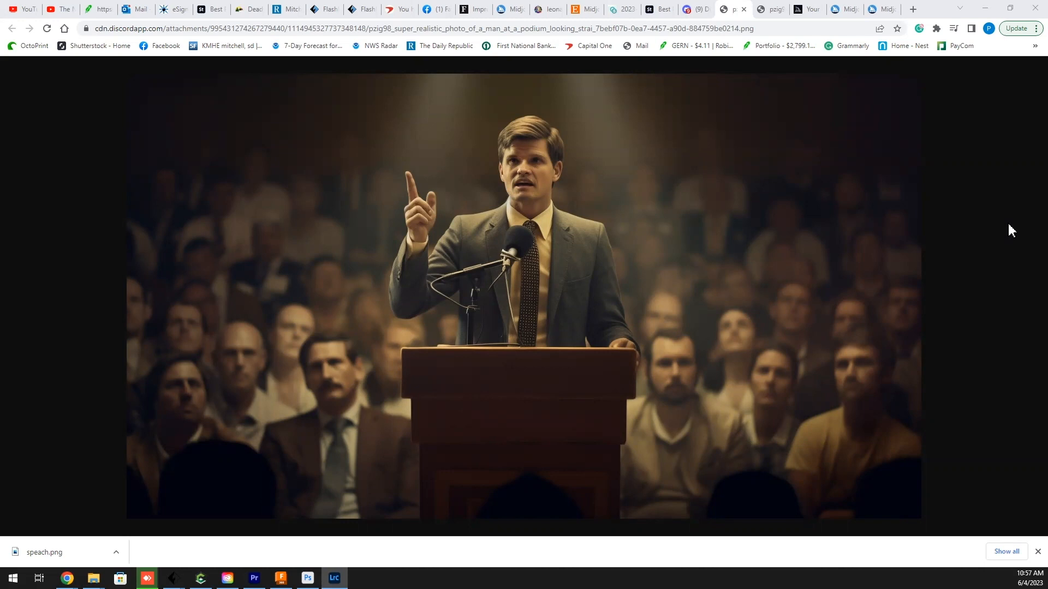
Step: Save the image of the man at the podium to the Downloads folder as man.png
right_click(647, 202)
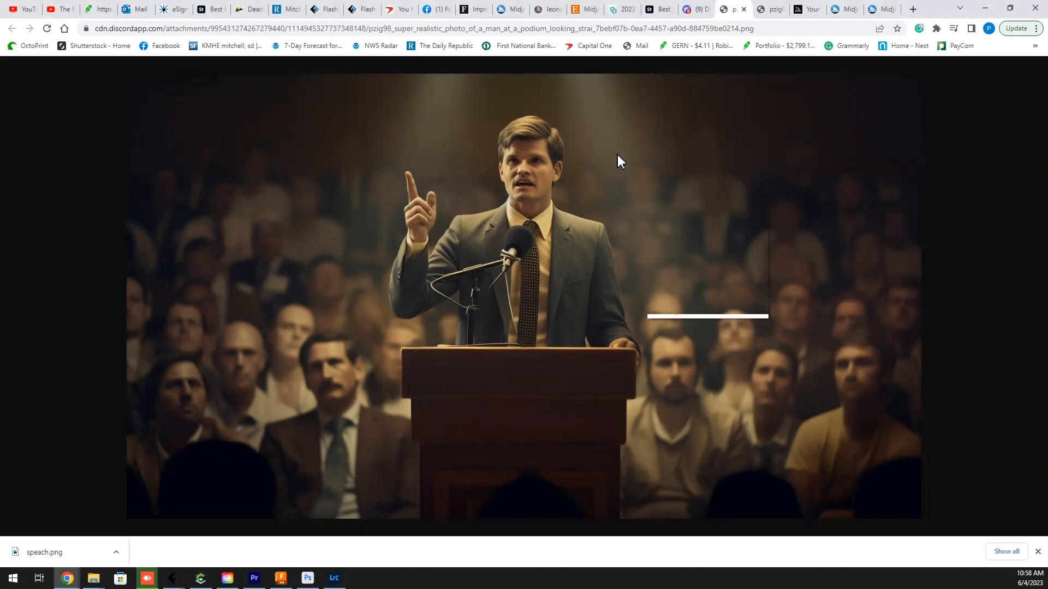
click(696, 224)
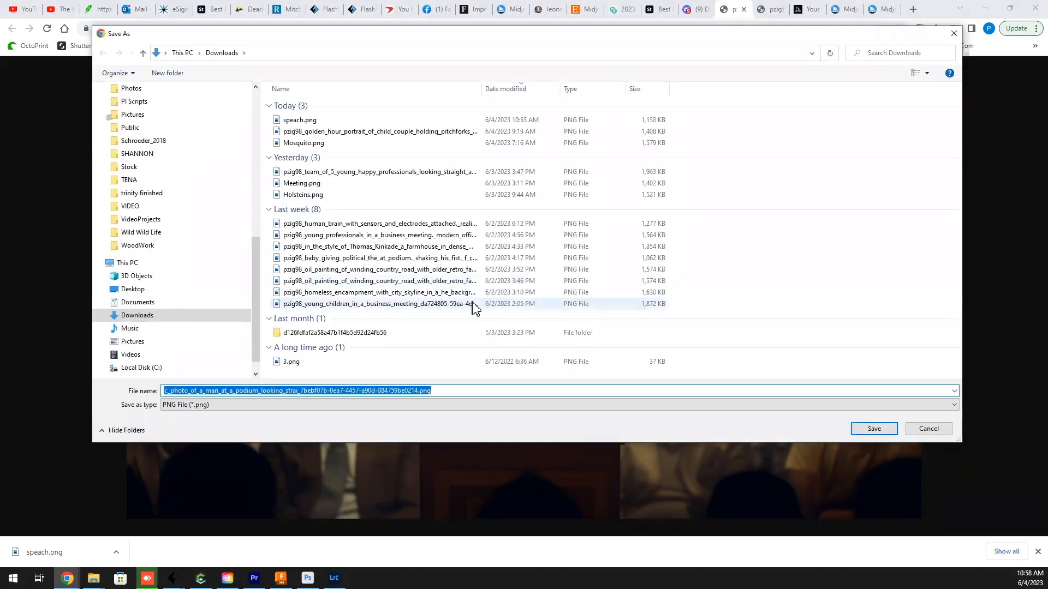
drag(418, 390, 102, 393)
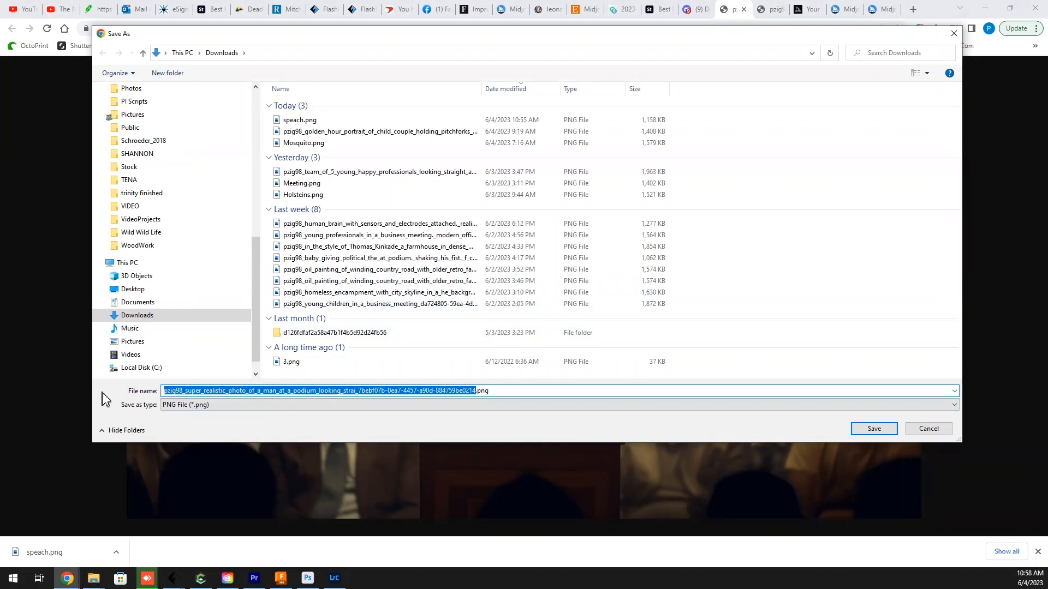
text(man)
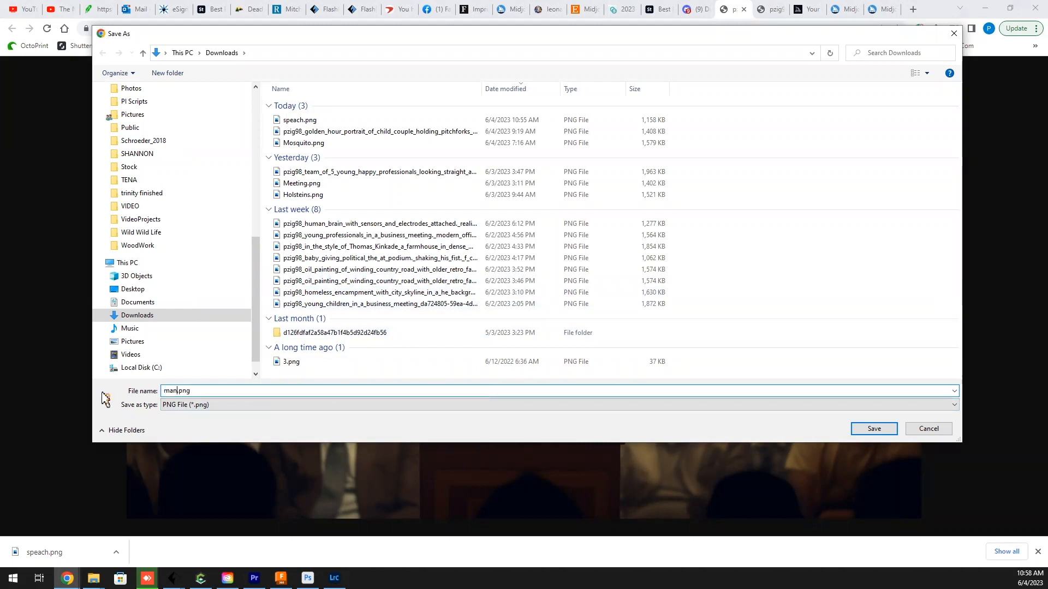
key(Return)
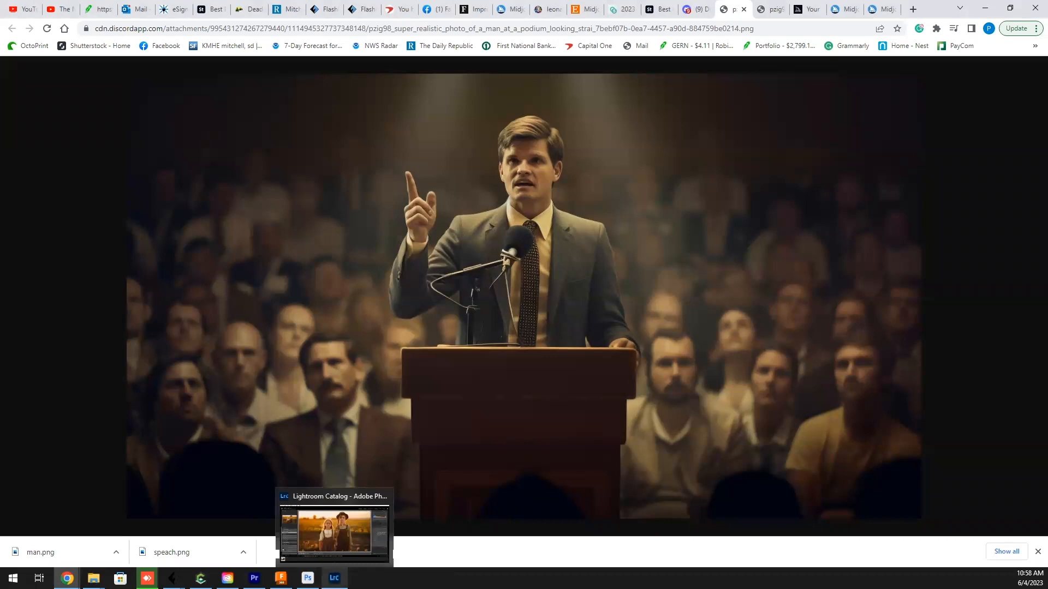
Step: Switch to Lightroom Classic and bring man.png from the Downloads folder into the catalog
click(334, 578)
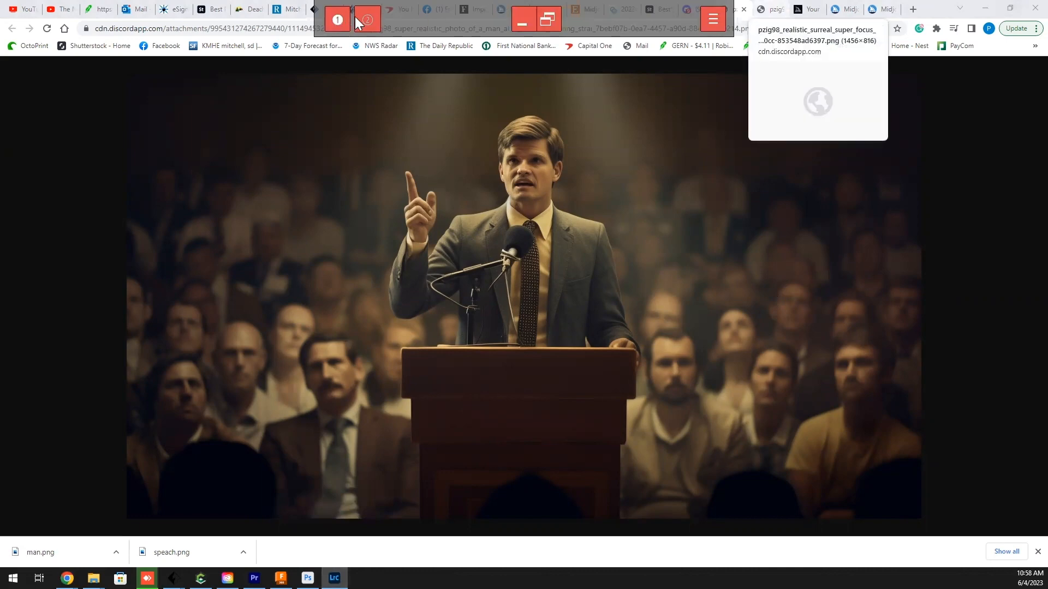
click(364, 20)
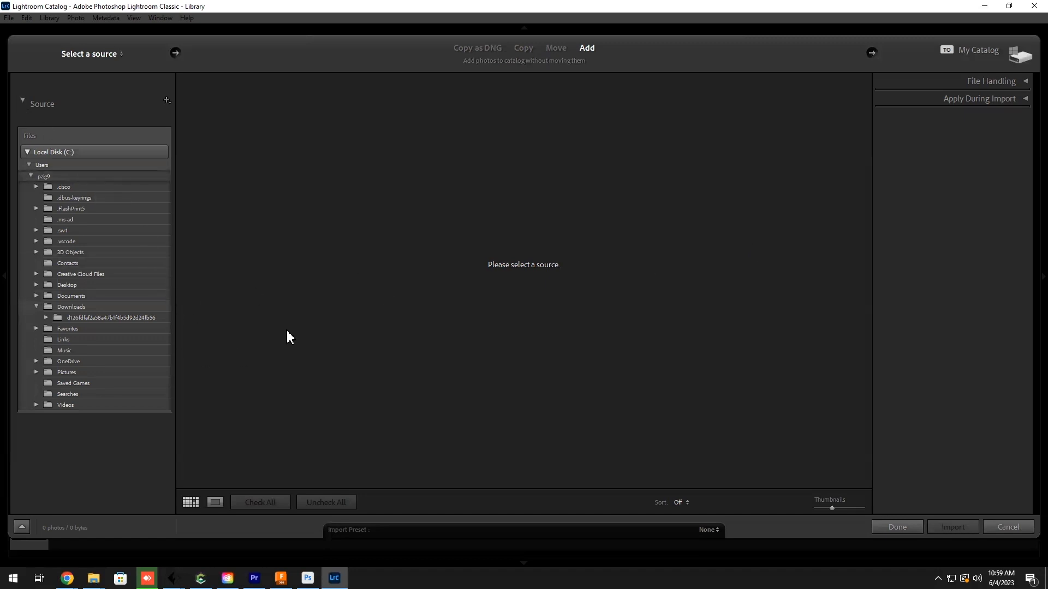
key(Escape)
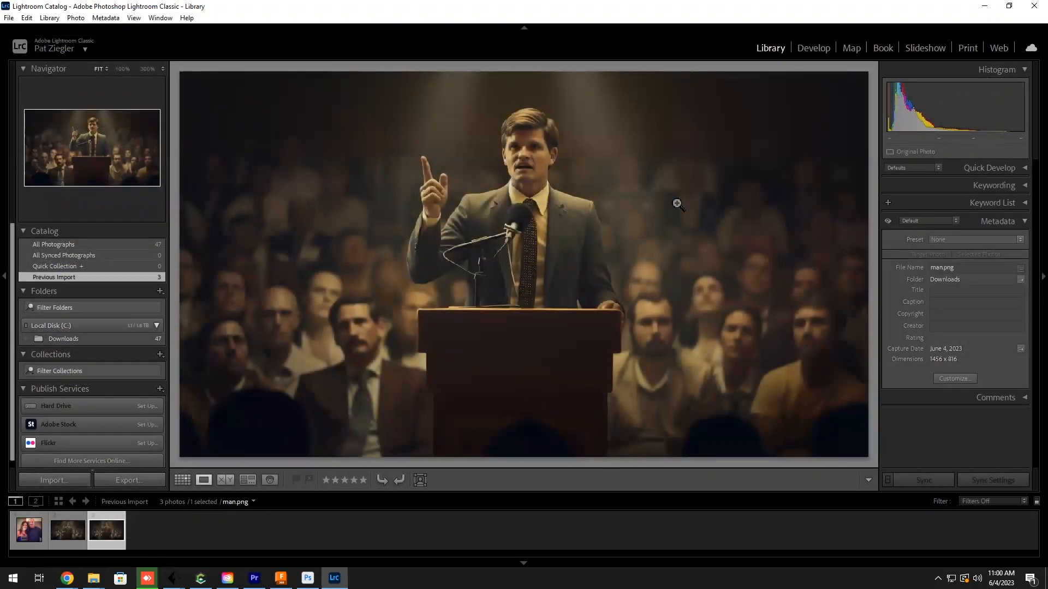
Step: Enhance man.png with Super Resolution, keeping Create Stack enabled
right_click(702, 200)
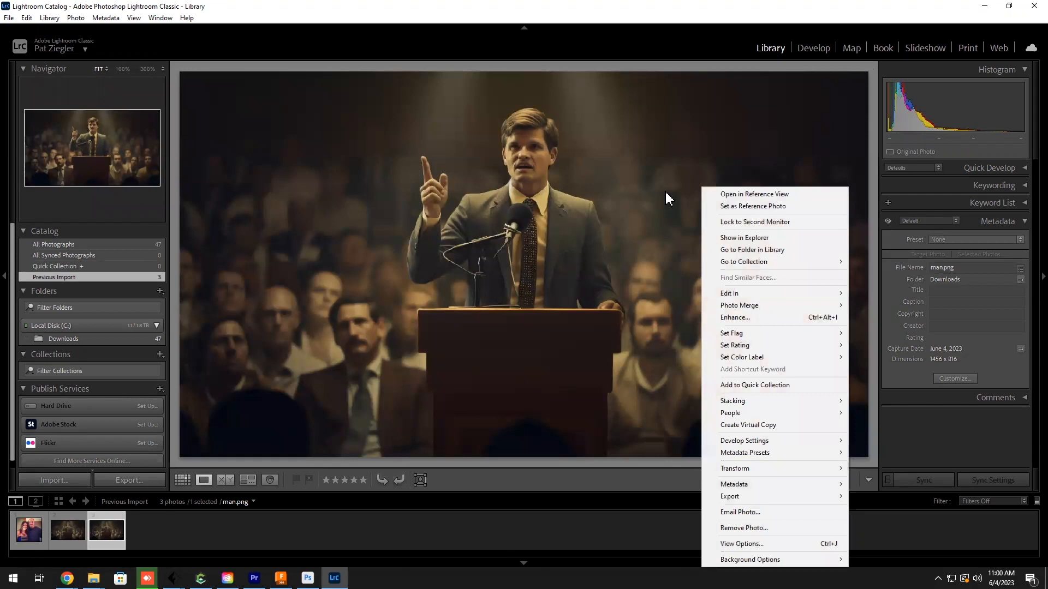
right_click(640, 177)
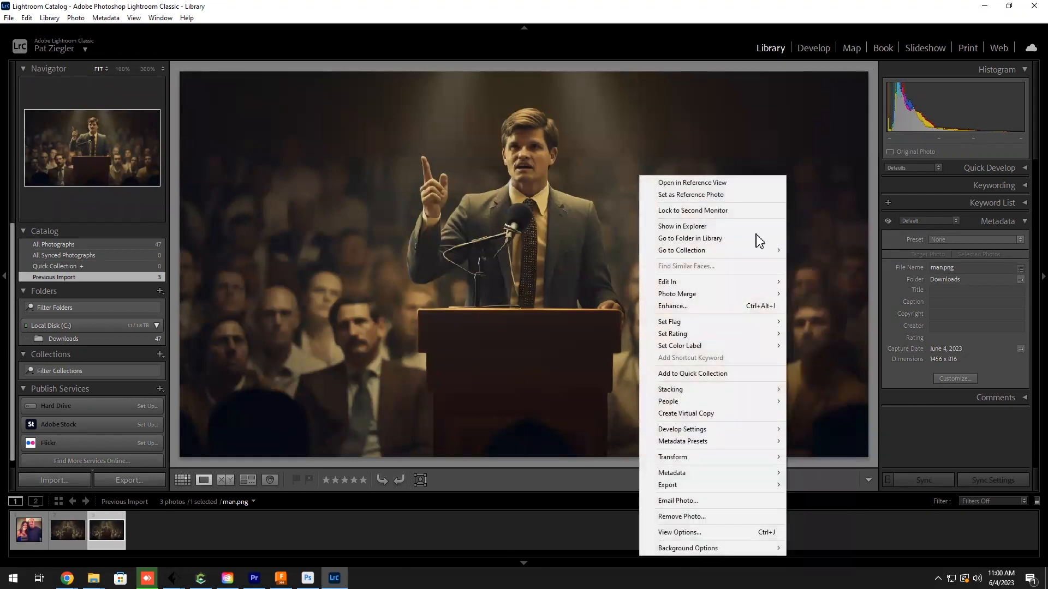
click(671, 307)
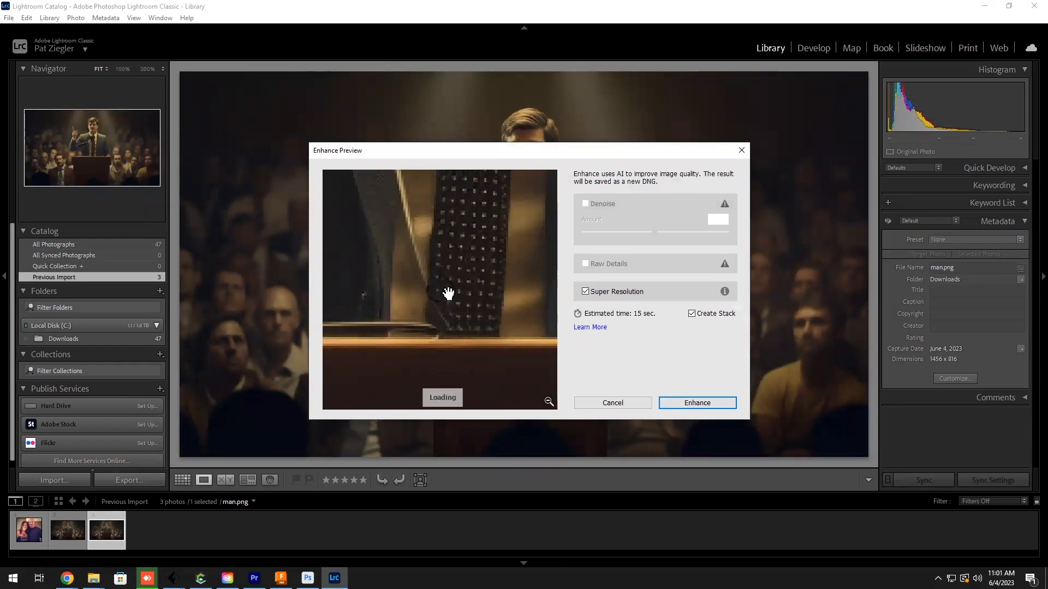
click(691, 403)
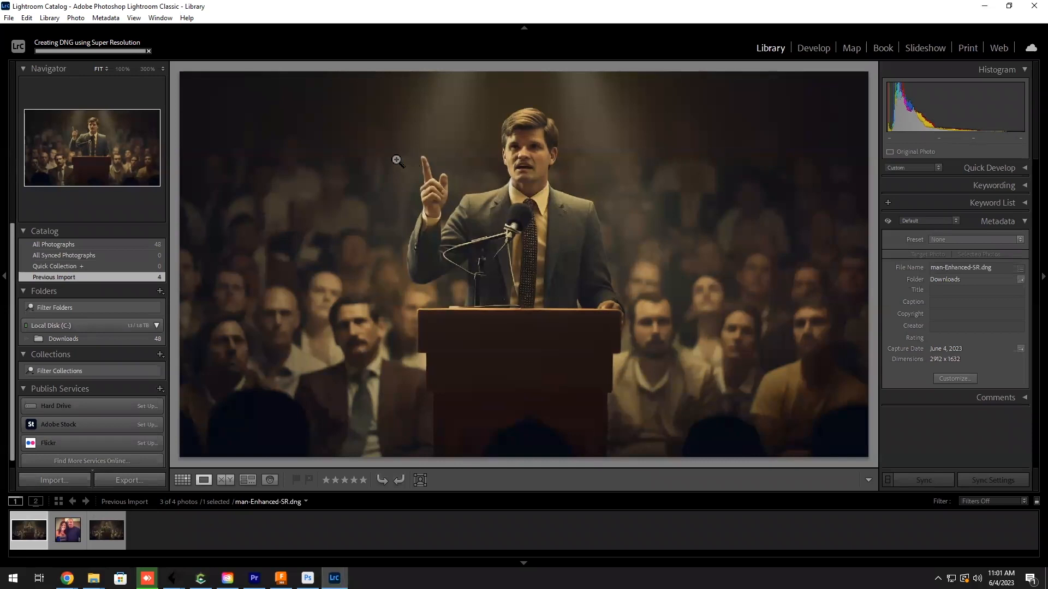
Step: Switch to Photoshop with man-Enhanced-SR.dng in Camera Raw and set Blacks to -18, Highlights to -13 and Contrast to +13
click(985, 8)
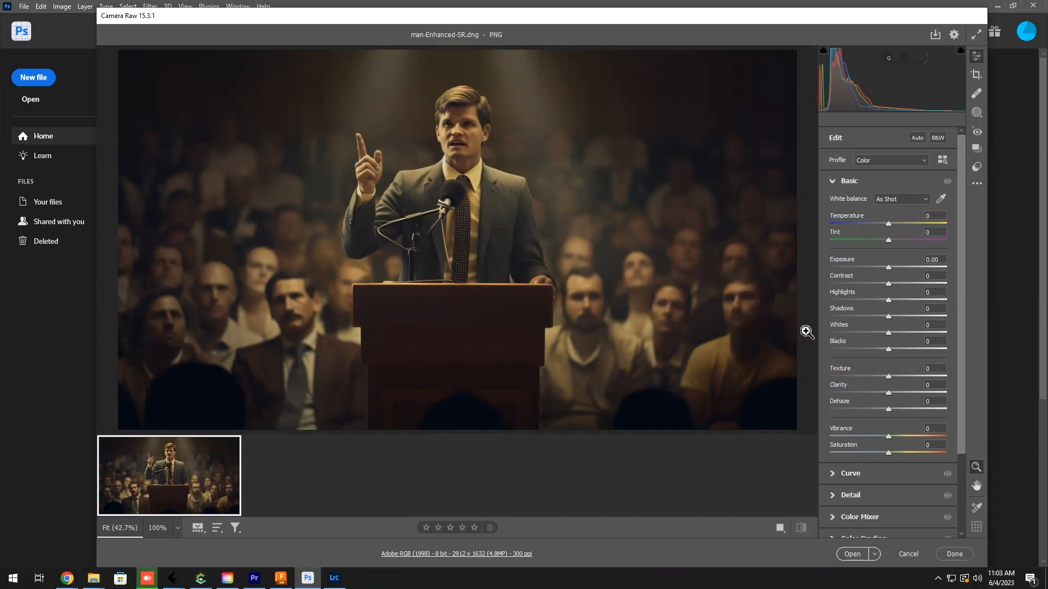
drag(888, 350, 879, 352)
drag(889, 284, 896, 290)
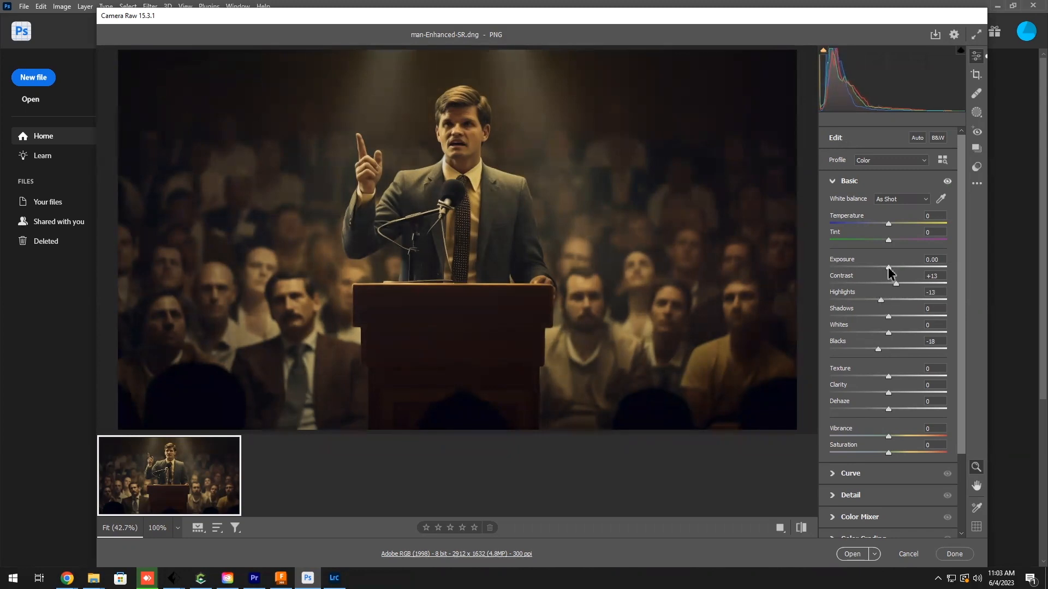
Step: Set Exposure +0.10, Texture +3, Clarity +5, Dehaze +5 and Saturation -12, fine-tune Vibrance, and open the image in Photoshop
drag(892, 271, 893, 272)
drag(891, 410, 891, 401)
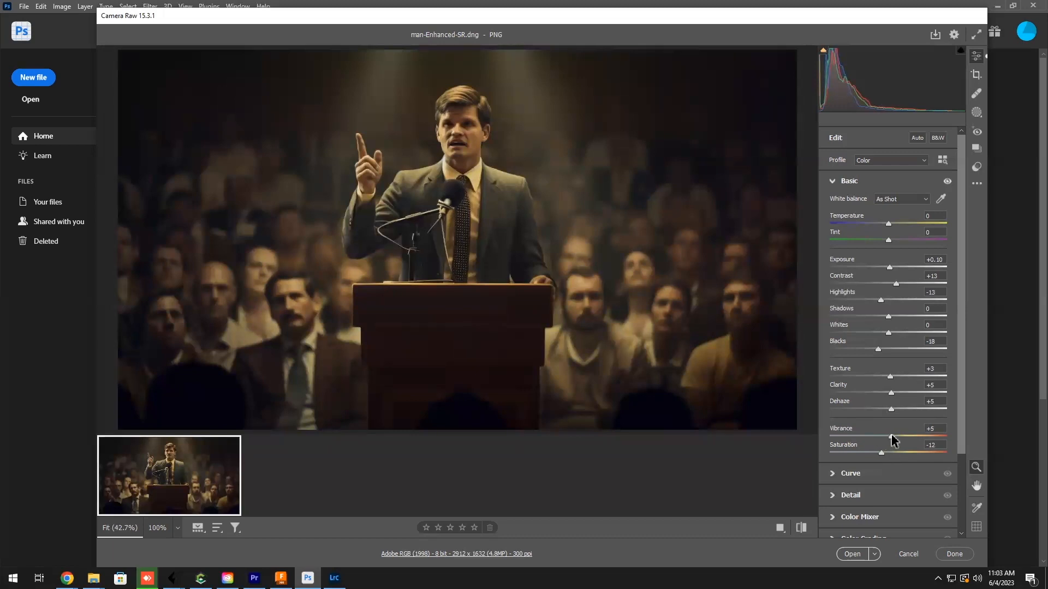
drag(891, 439, 890, 439)
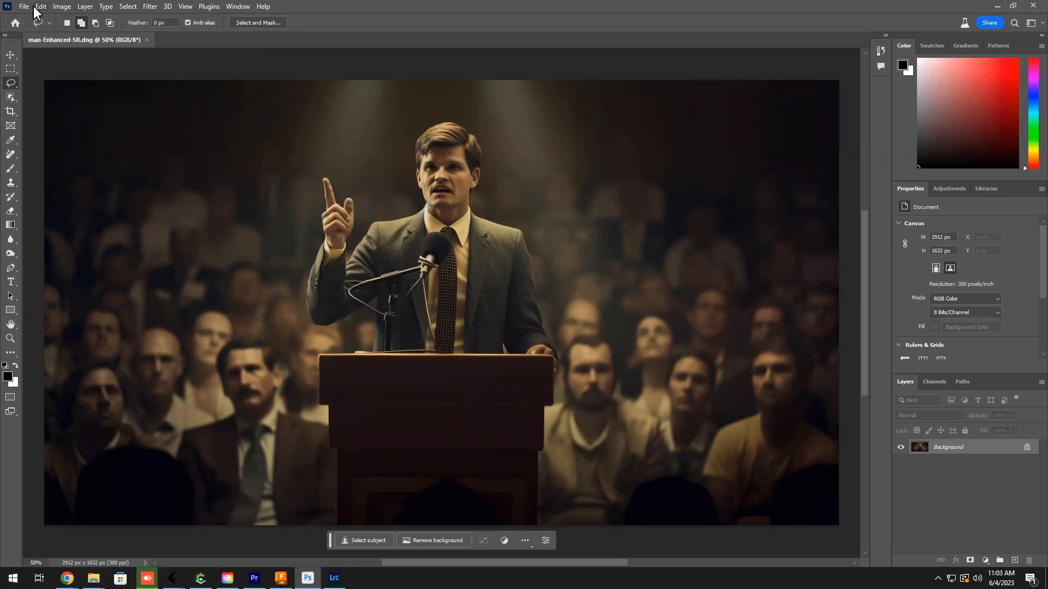
Step: Check the image's pixel dimensions and calculate its total pixel count in Calculator as 2912 × 1632, leaving the size settings uncommitted
click(61, 8)
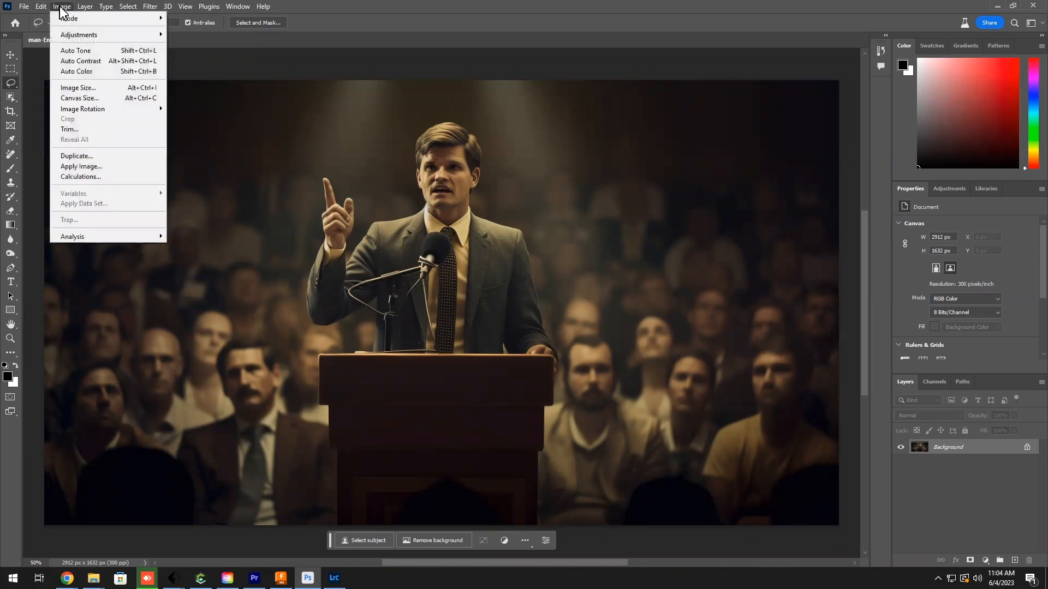
click(87, 89)
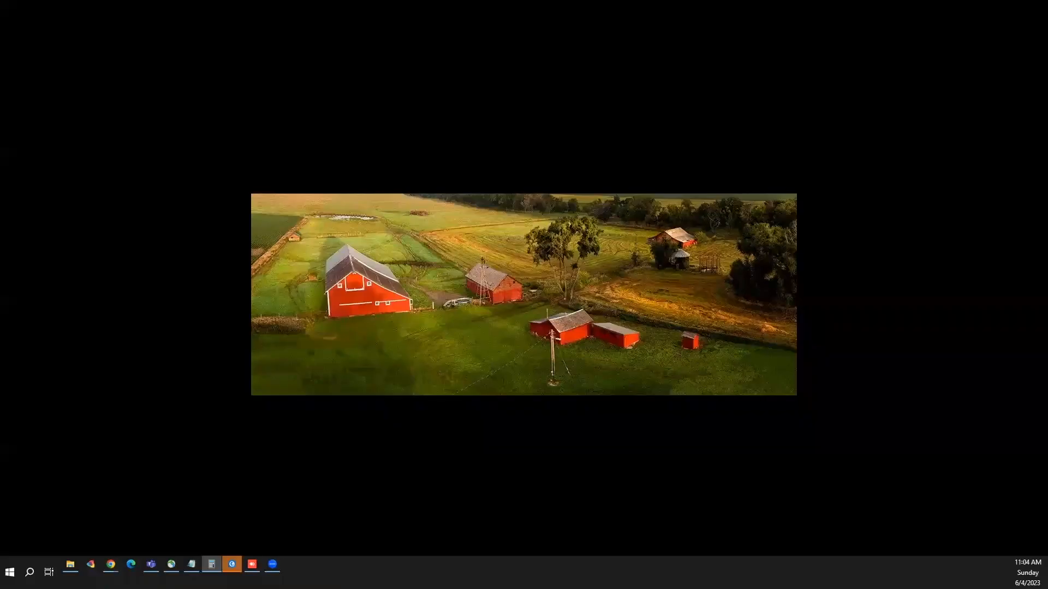
key(alt+Tab)
text(29)
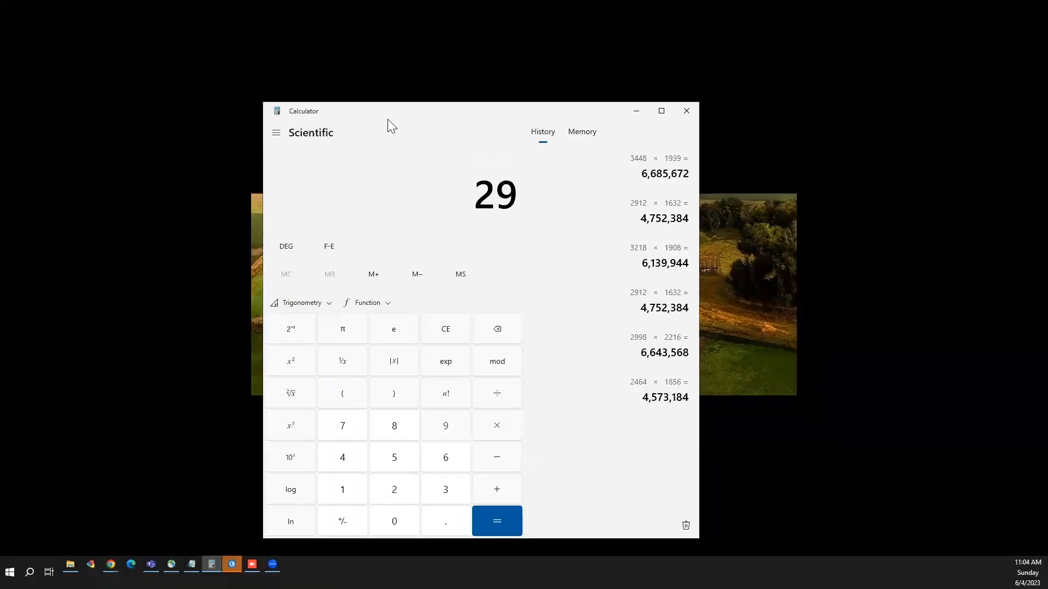
text(12*1632)
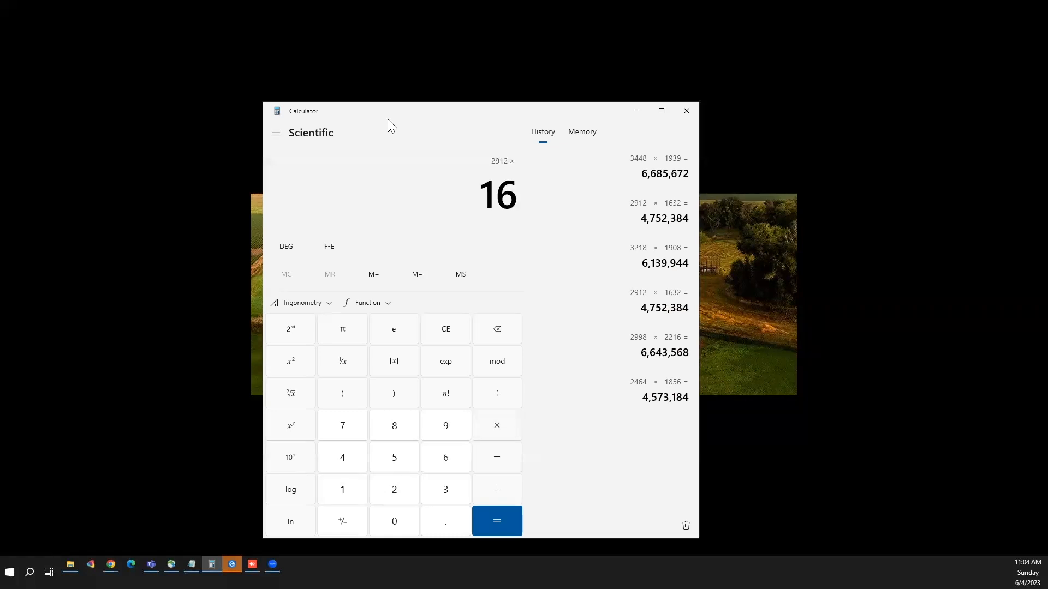
key(Return)
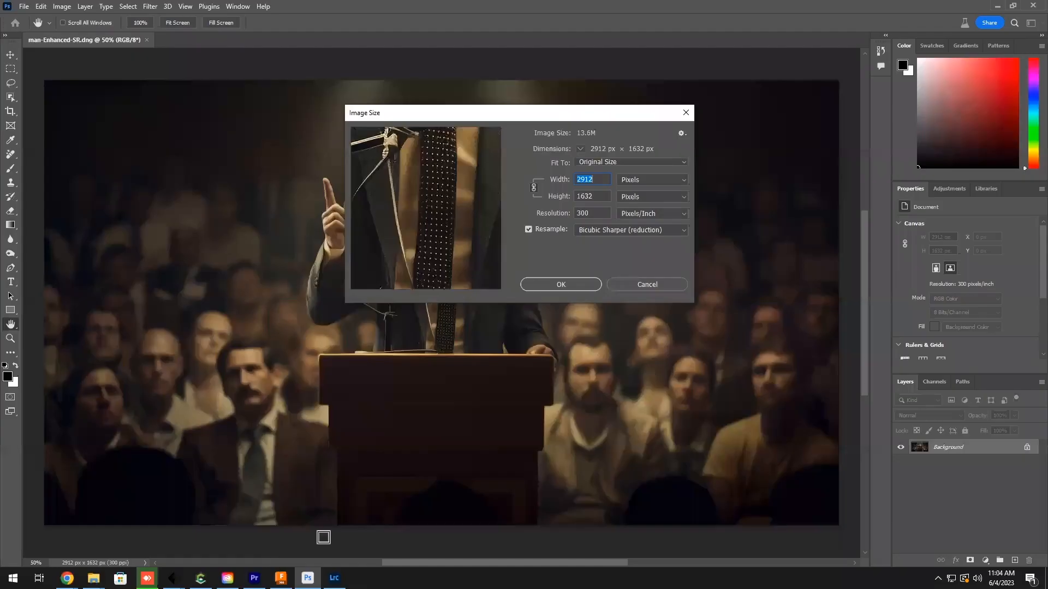
click(658, 287)
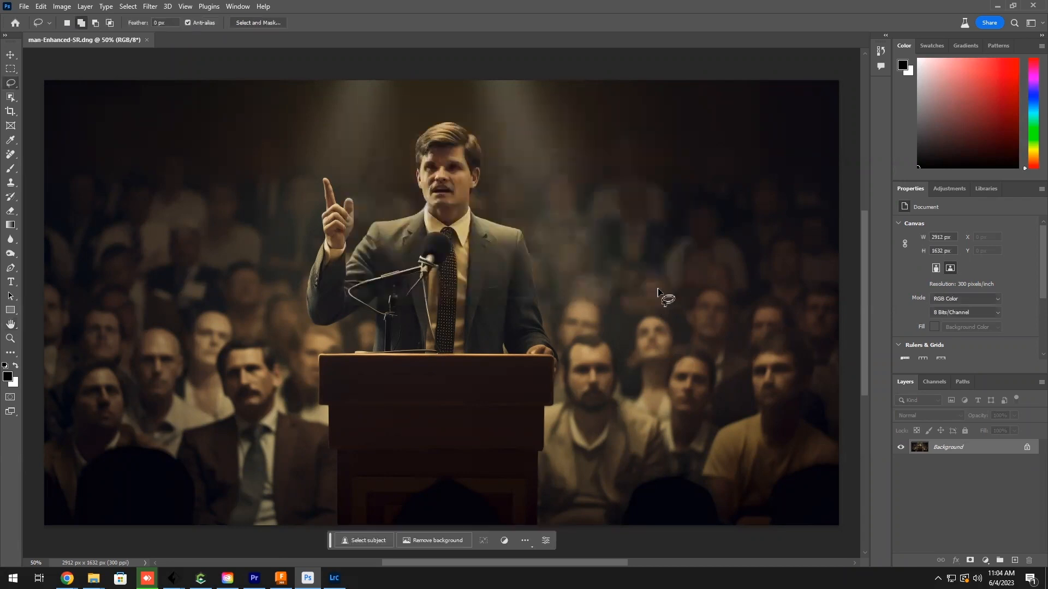
Step: Extend the canvas on all sides to about 3284 × 1848 px with the Crop tool at a 16:9 ratio
key(ctrl+minus)
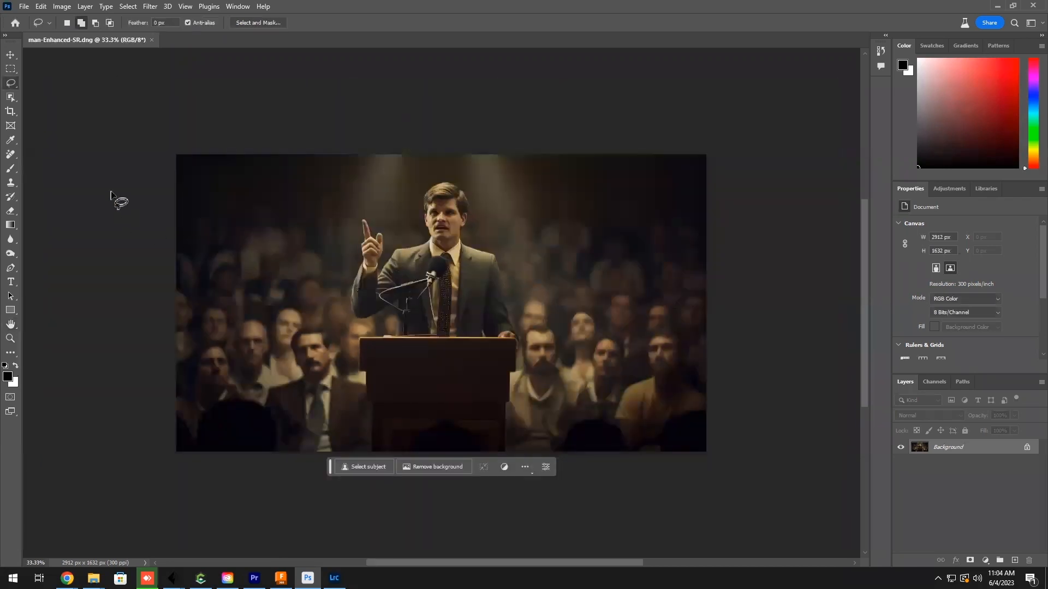
click(9, 113)
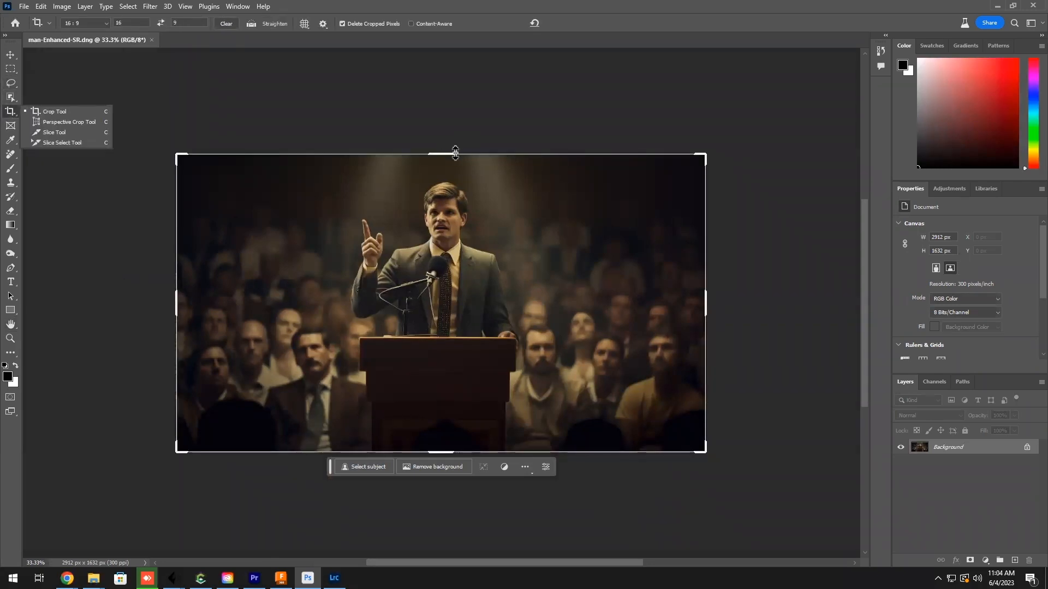
drag(445, 153, 450, 152)
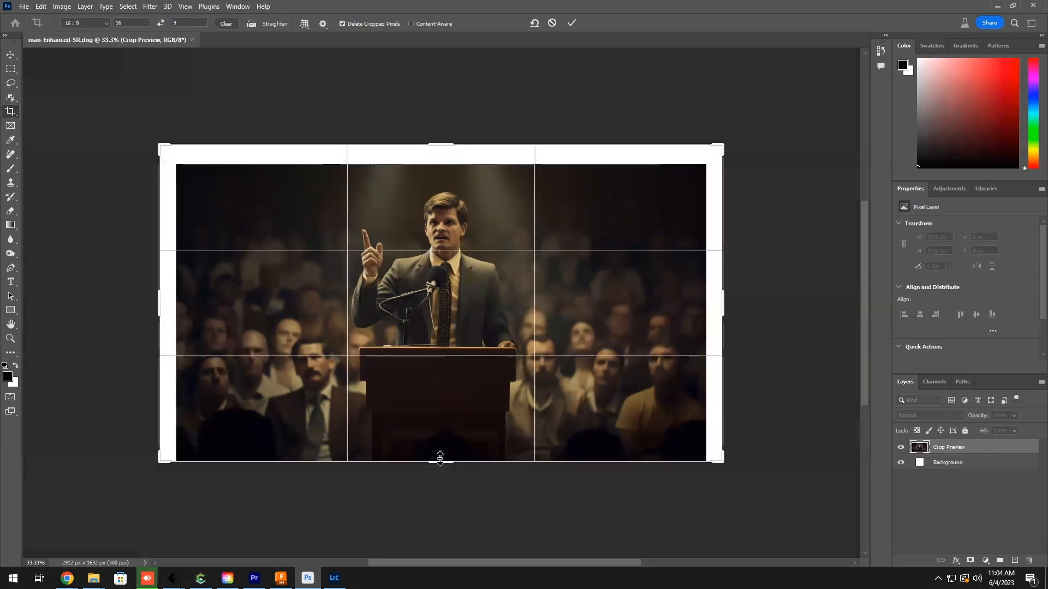
drag(440, 464, 442, 472)
key(Return)
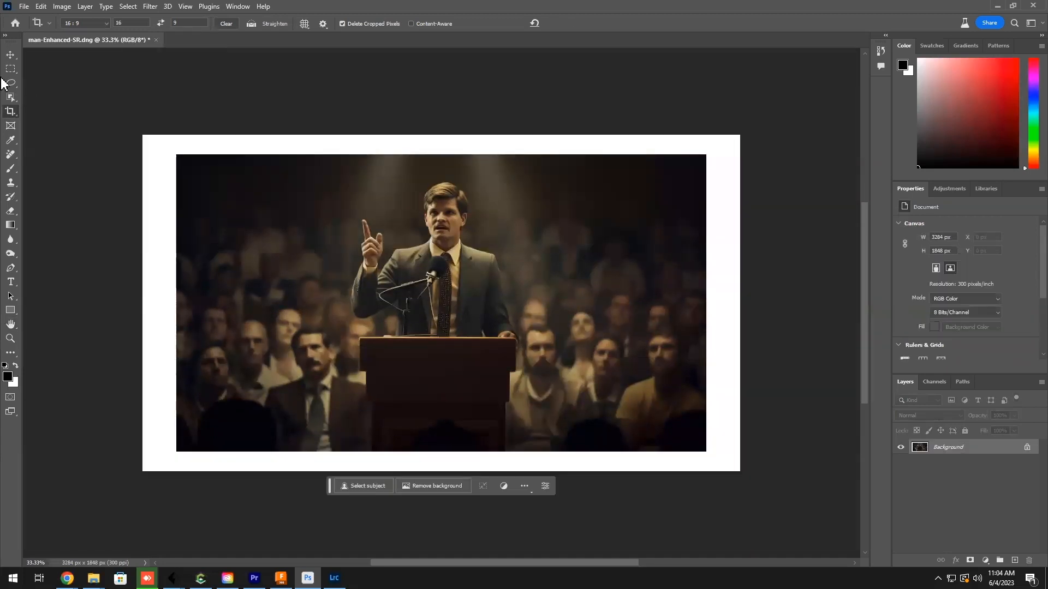
Step: Select the full-width strip along the canvas's upper edge, about 3284 × 131 px, and fill it using Generative Fill without a prompt
click(11, 68)
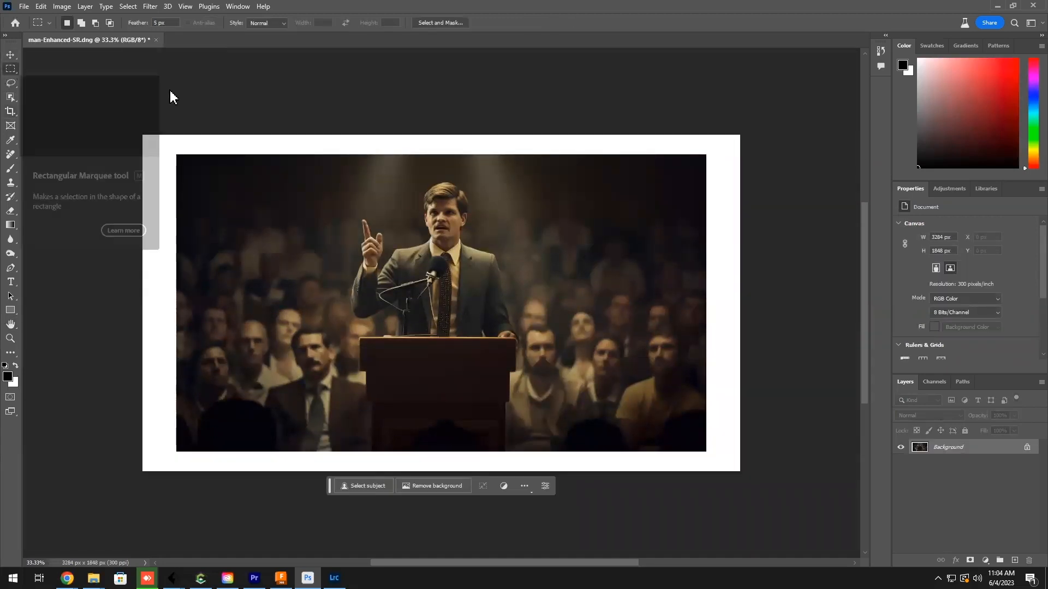
drag(142, 136, 765, 158)
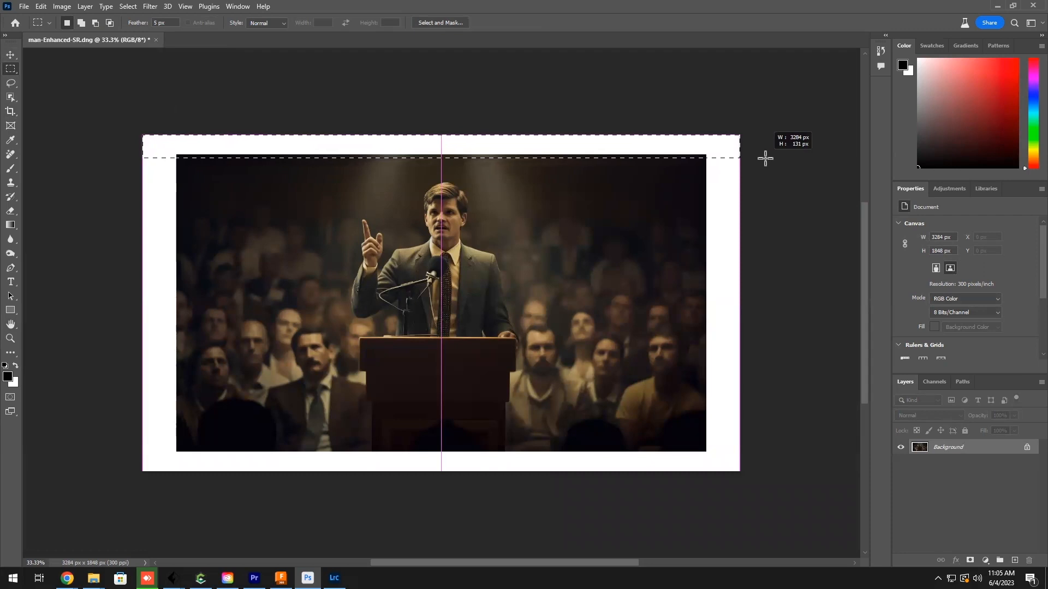
drag(765, 158, 764, 158)
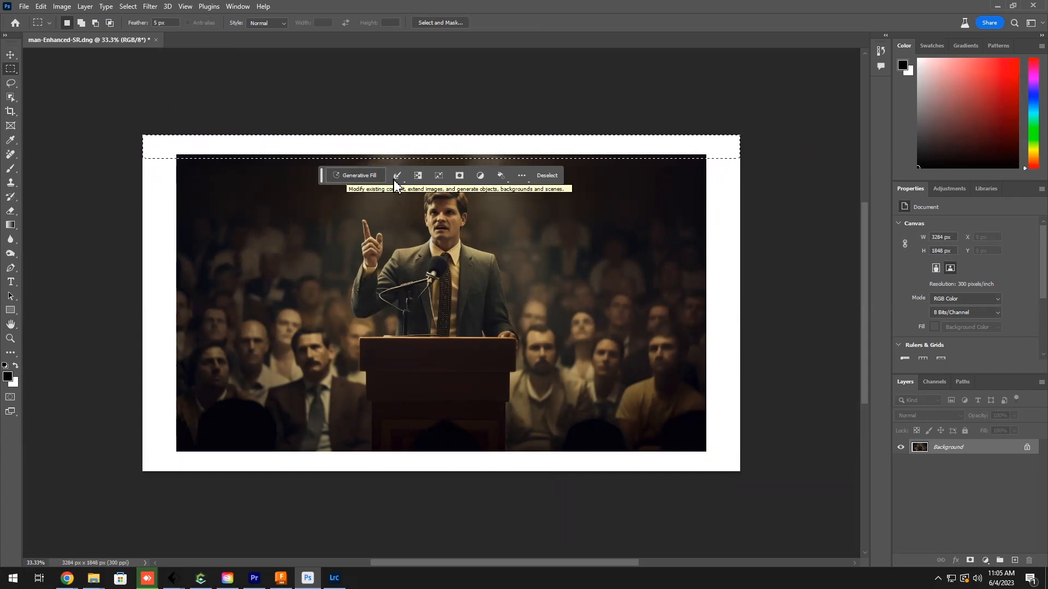
click(349, 176)
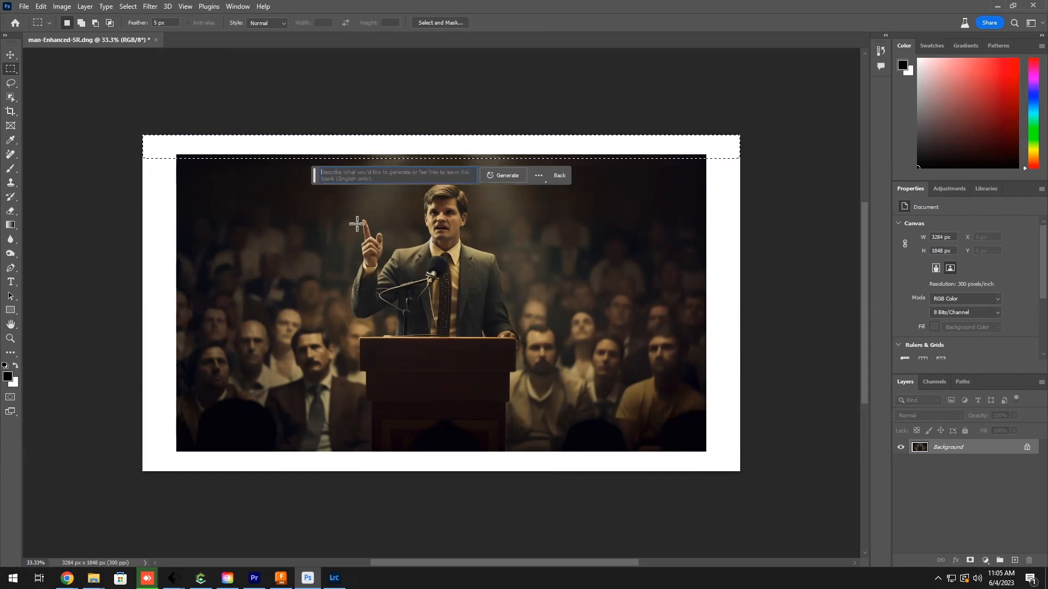
click(512, 175)
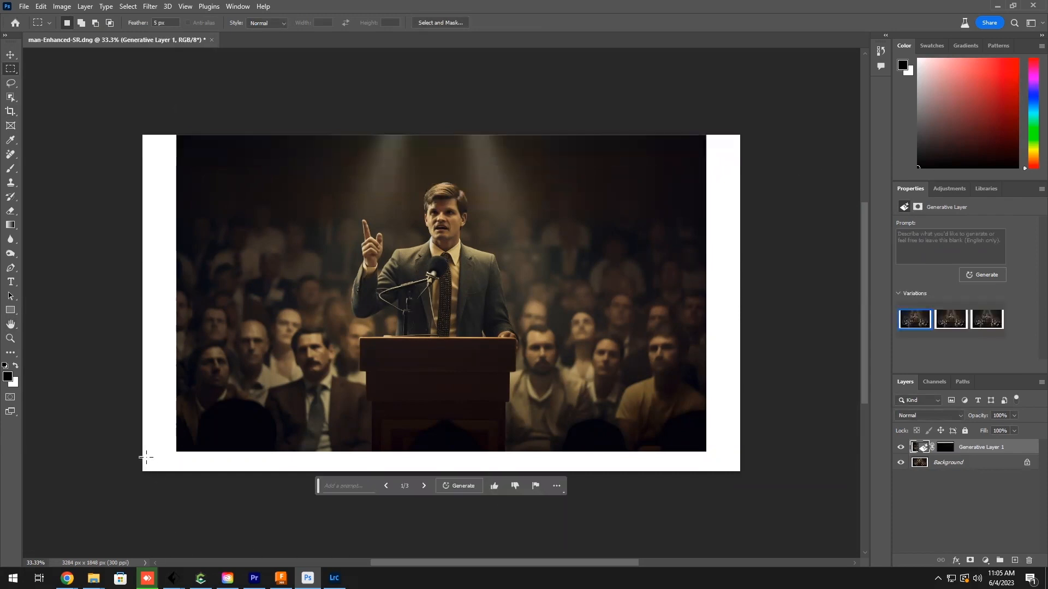
Step: Fill the full-width strip along the canvas's lower edge using Generative Fill without a prompt, and preview the second and third variations
drag(133, 449, 775, 487)
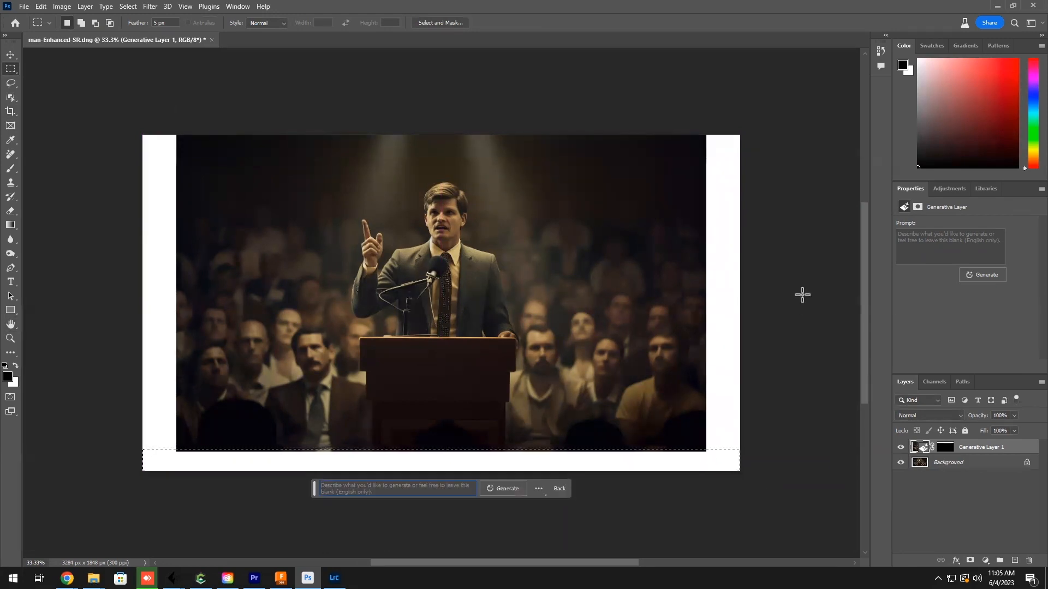
click(504, 489)
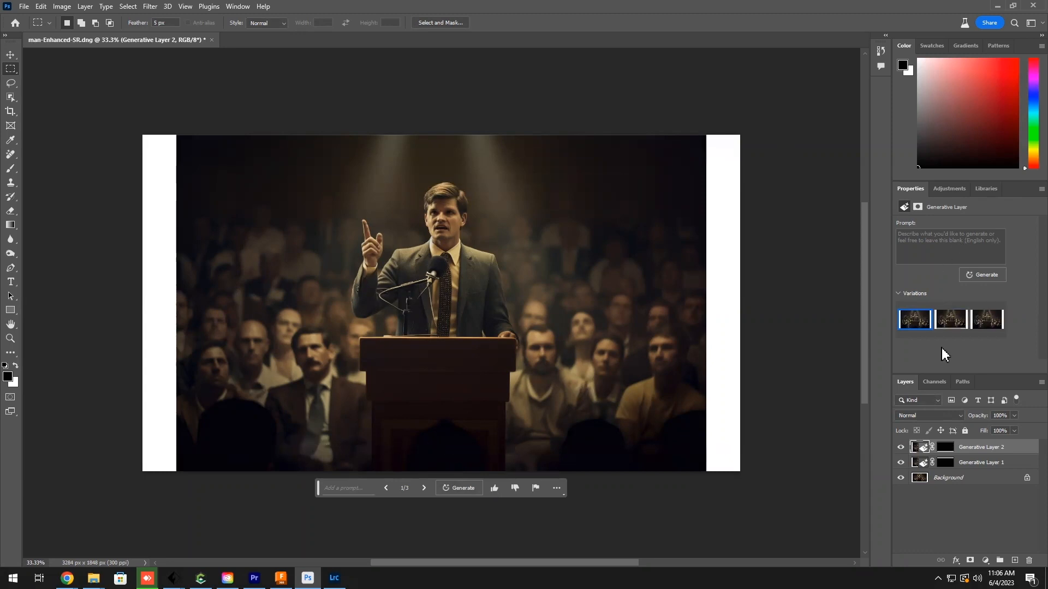
click(951, 321)
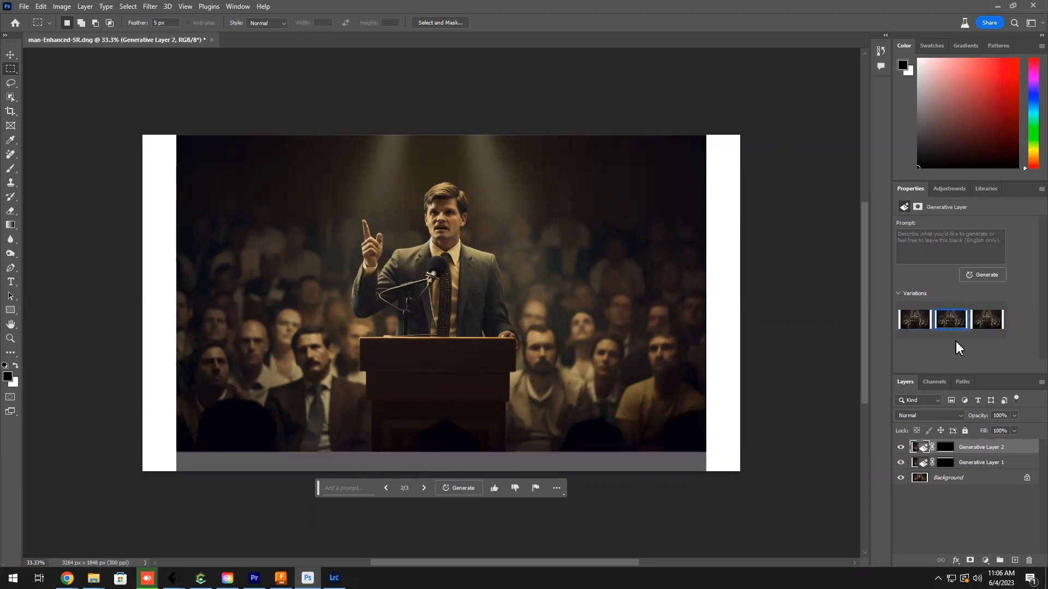
click(987, 325)
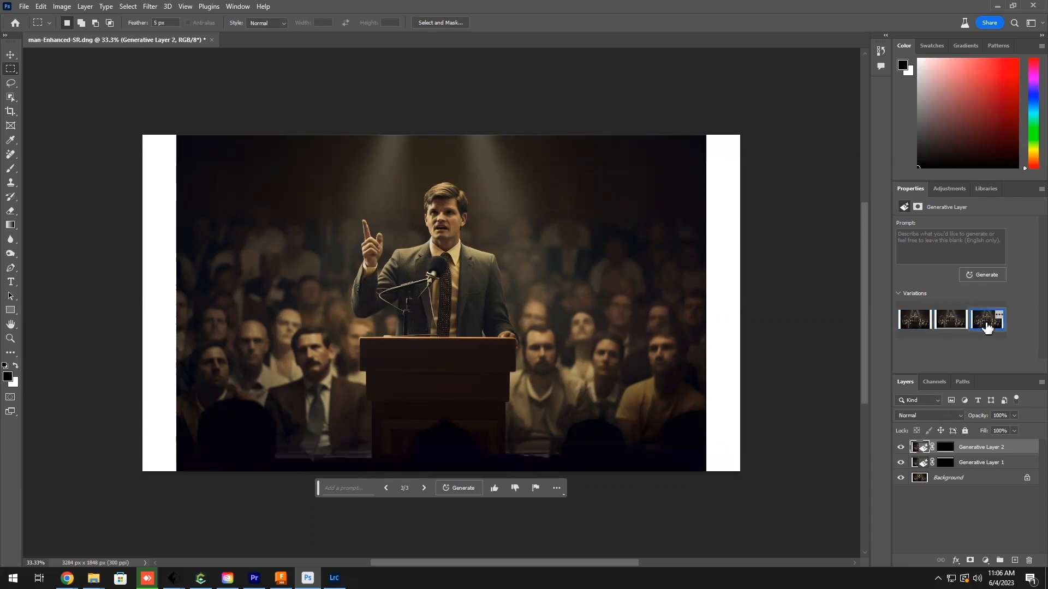
Step: Generate another set of variations for the lower strip's fill and choose the third one
click(949, 322)
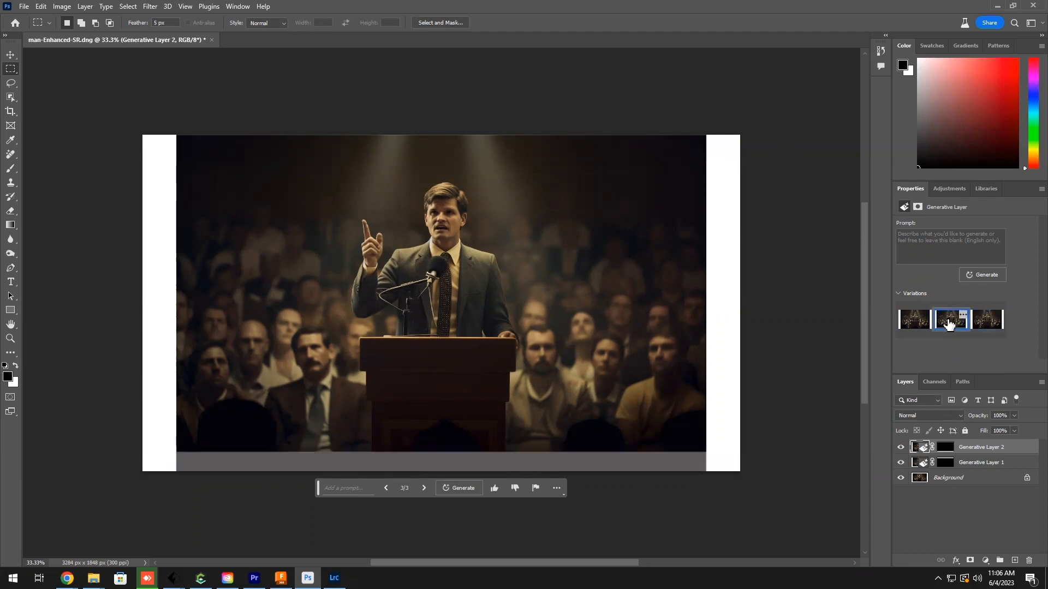
click(910, 322)
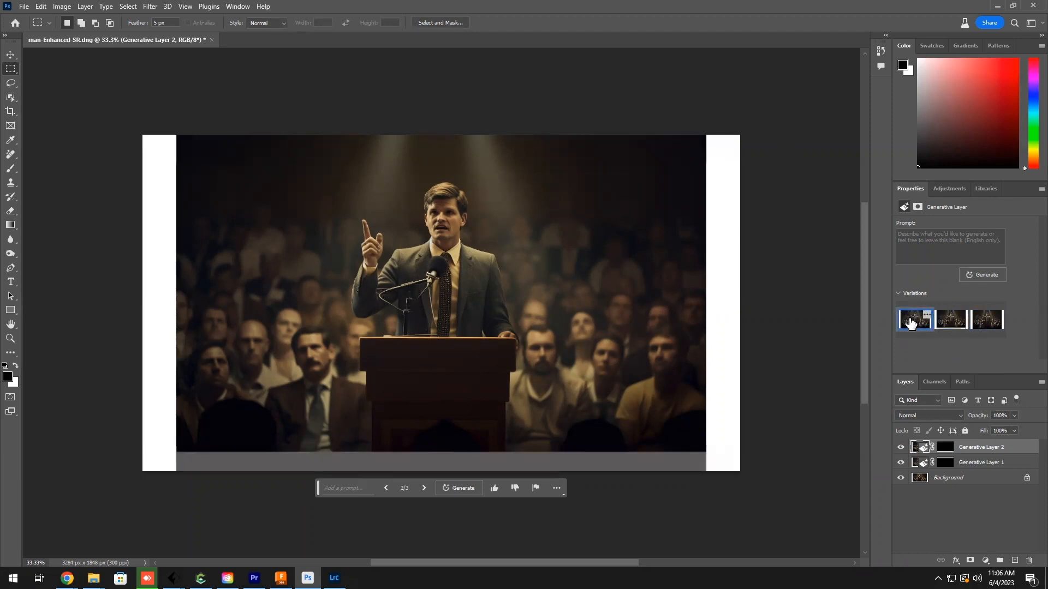
click(992, 278)
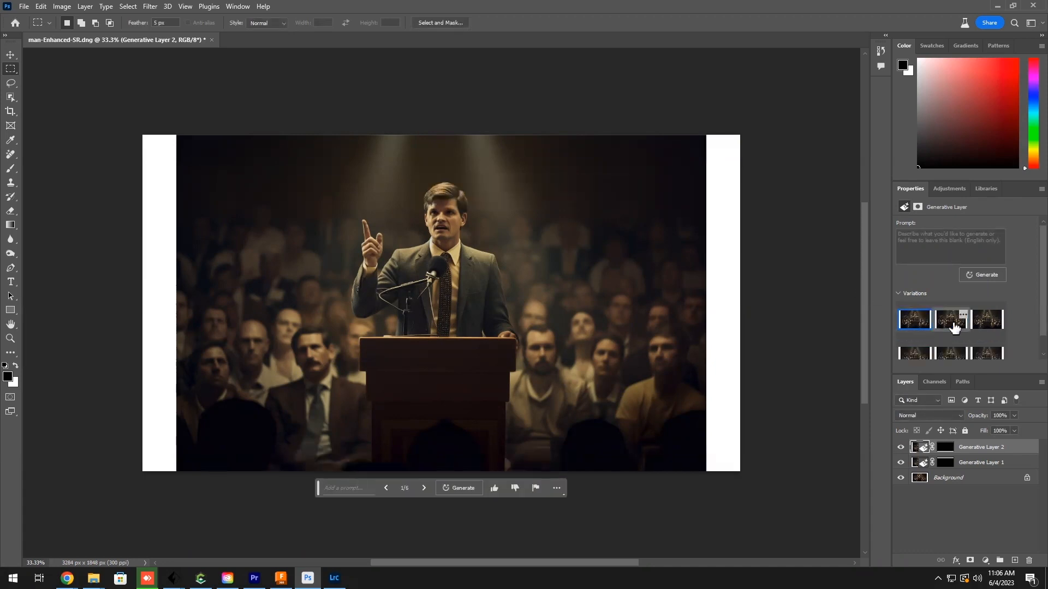
click(990, 324)
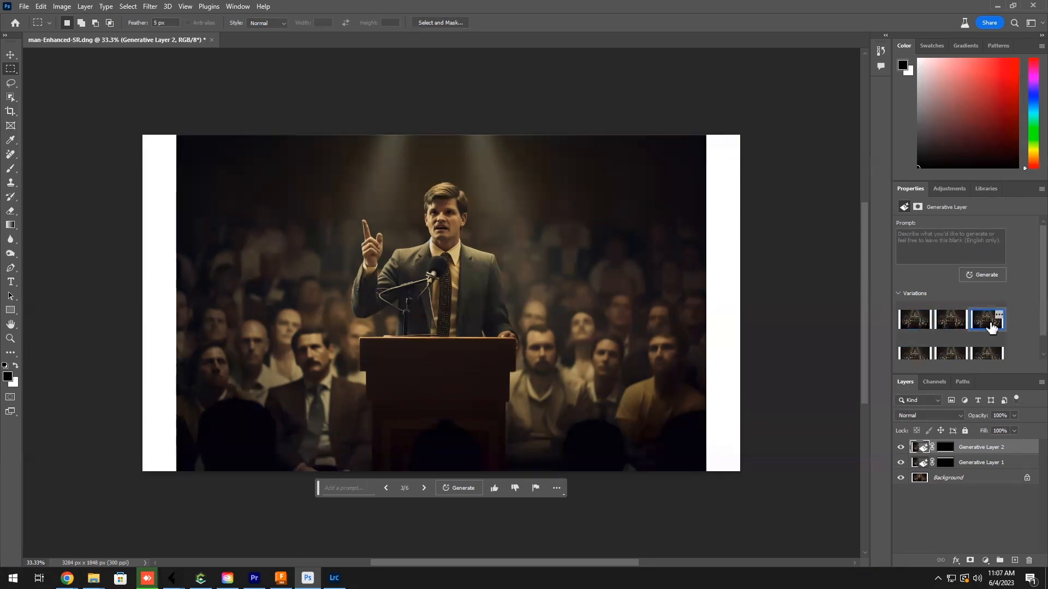
click(914, 321)
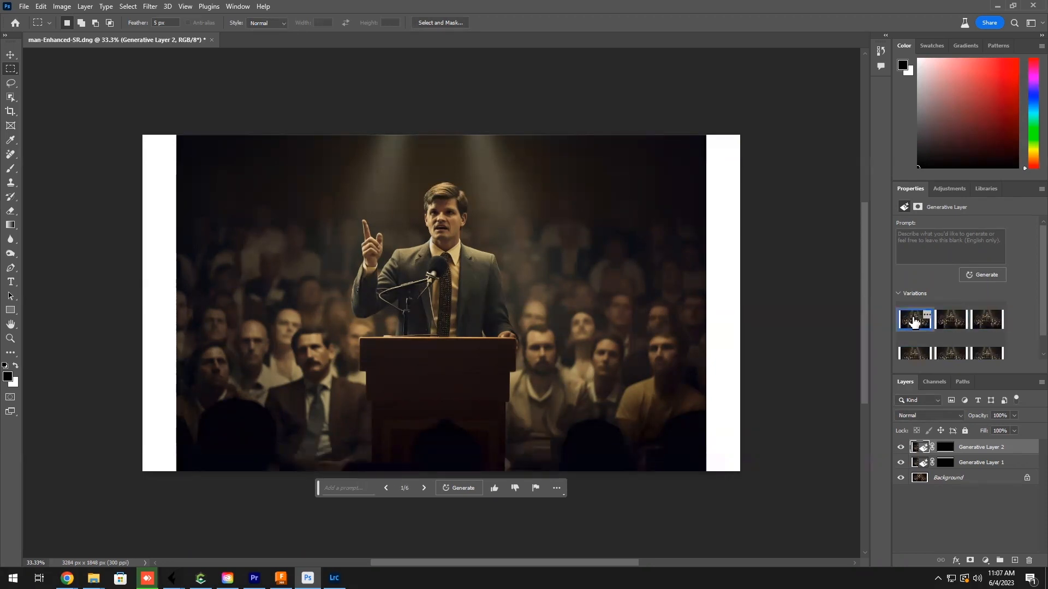
click(943, 321)
click(983, 325)
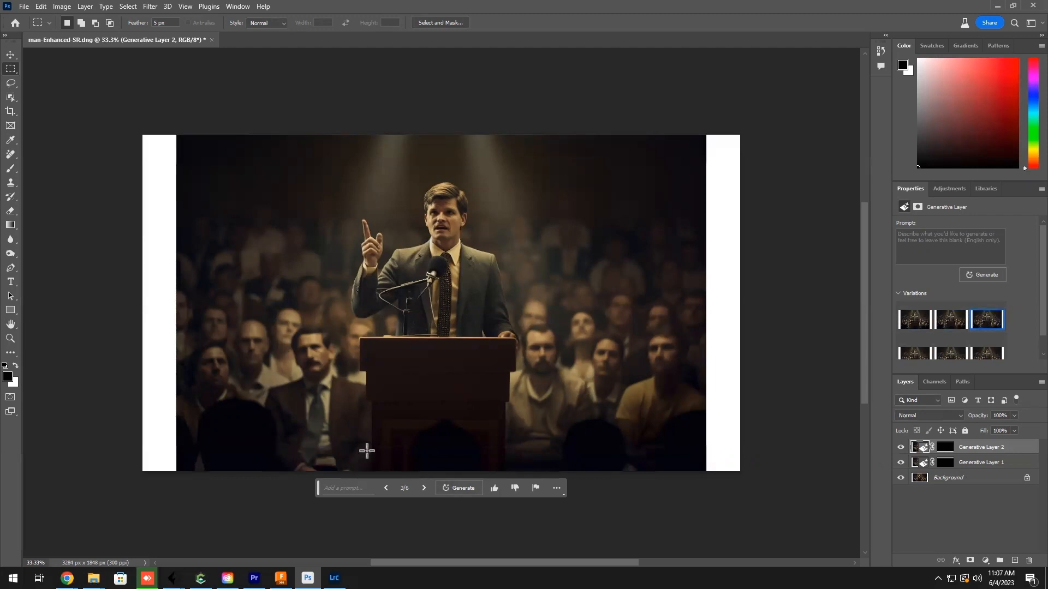
Step: Select the blank strips on the canvas's left and right sides in turn and fill each using Generative Fill without a prompt
drag(131, 128, 180, 491)
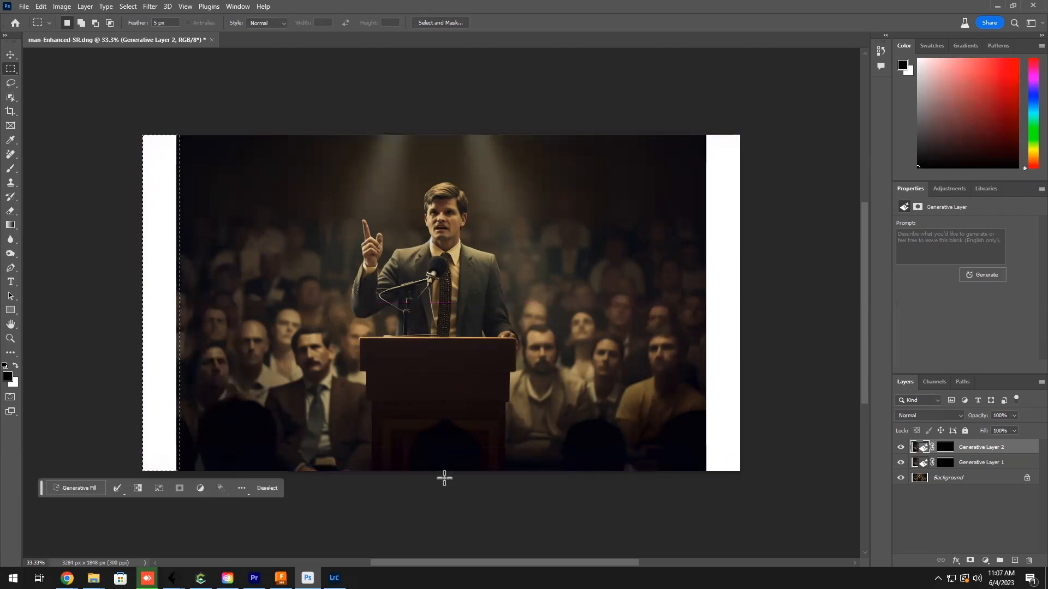
click(75, 487)
click(260, 488)
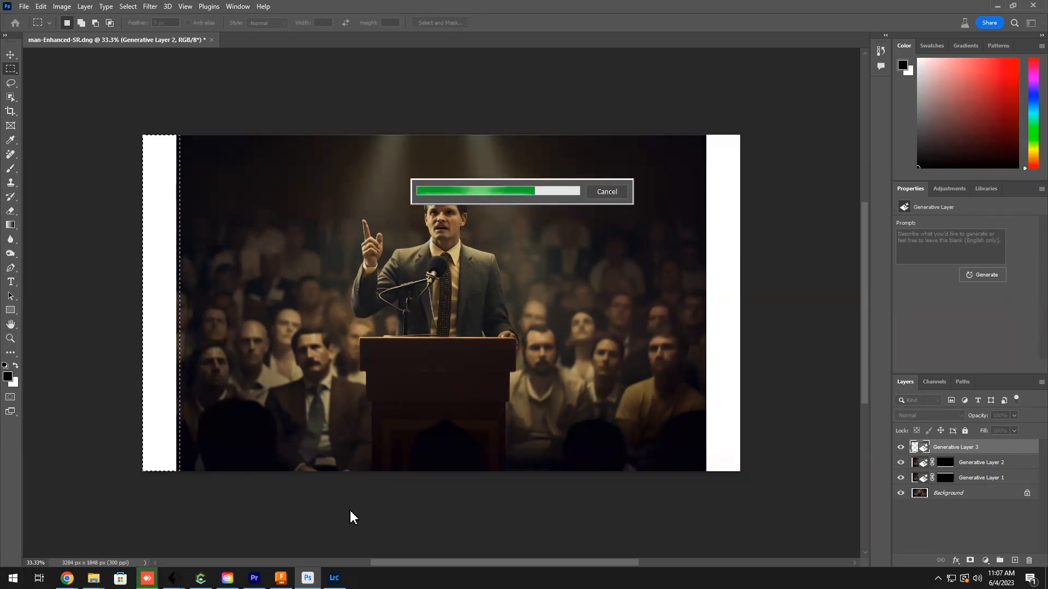
drag(700, 134, 739, 474)
click(634, 489)
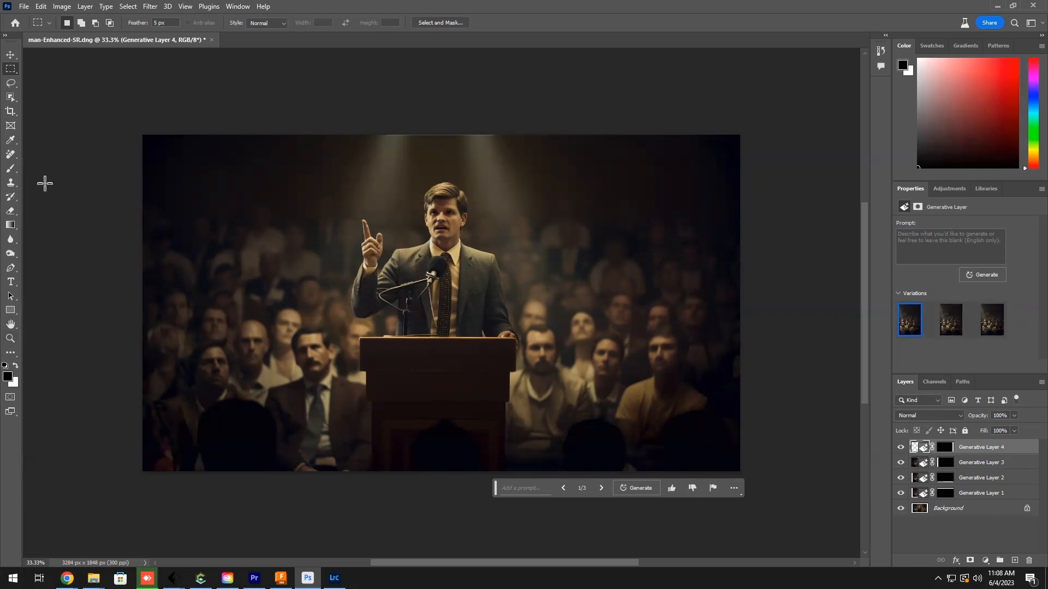
Step: Activate the Spot Healing Brush and flatten all generative layers into a single background
click(11, 154)
click(34, 166)
click(11, 155)
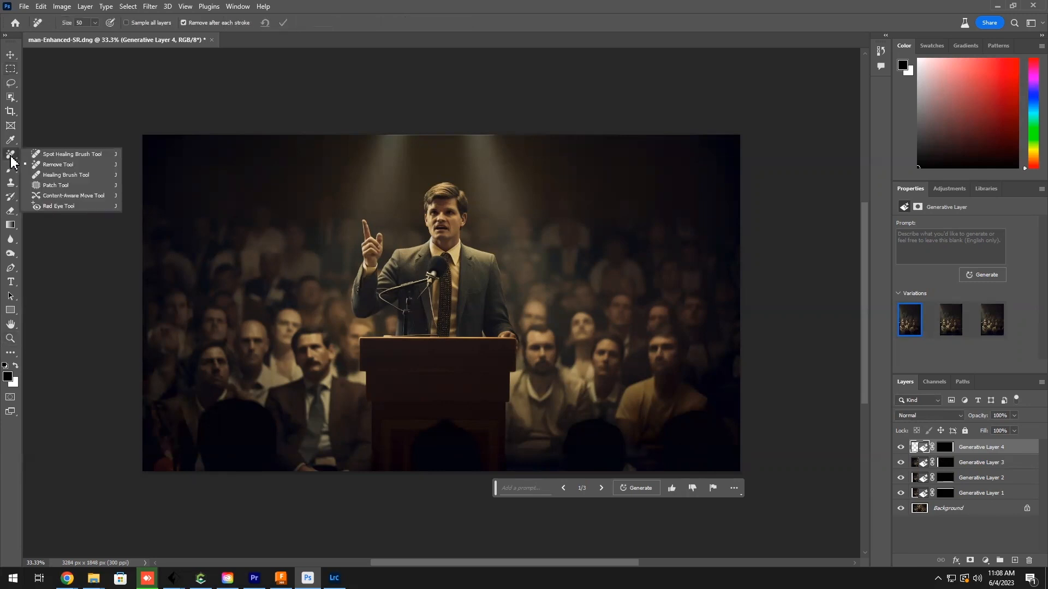
click(64, 164)
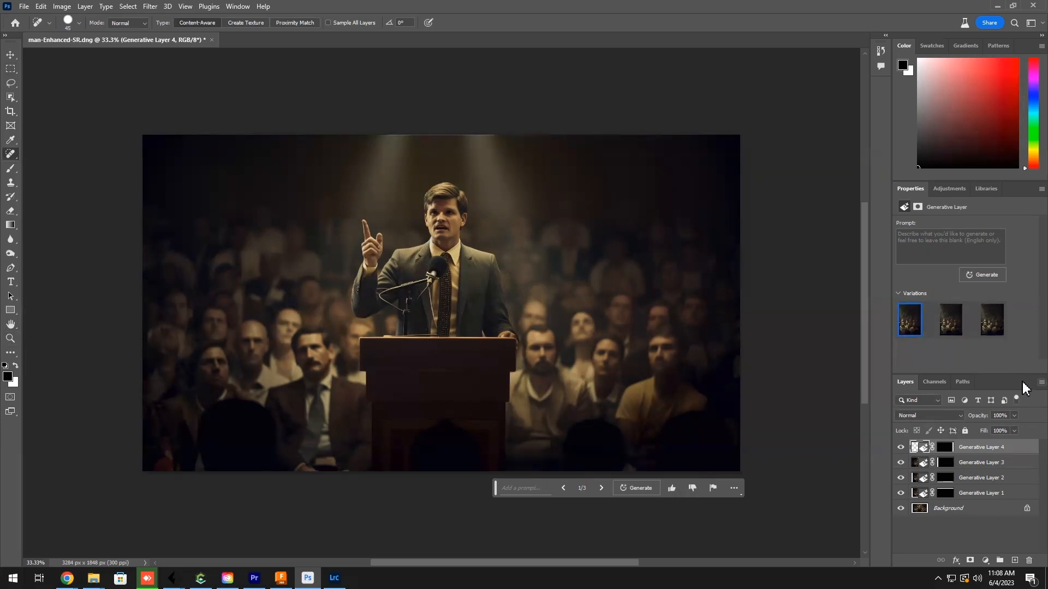
click(1041, 382)
click(976, 501)
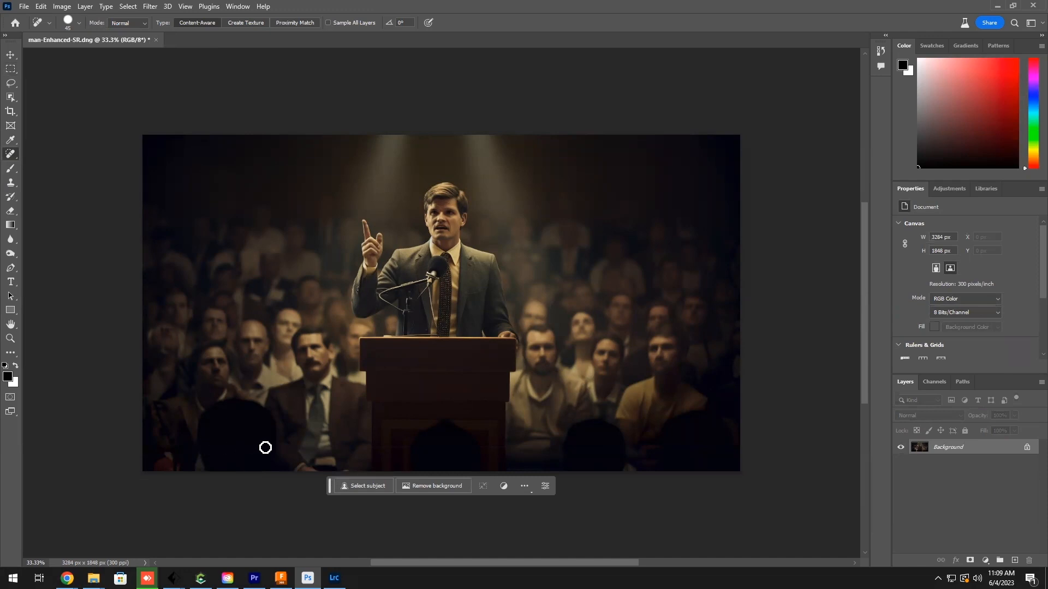
Step: Outline the distorted face in the crowd near the image's left edge with the Lasso tool
drag(383, 446, 534, 450)
click(10, 83)
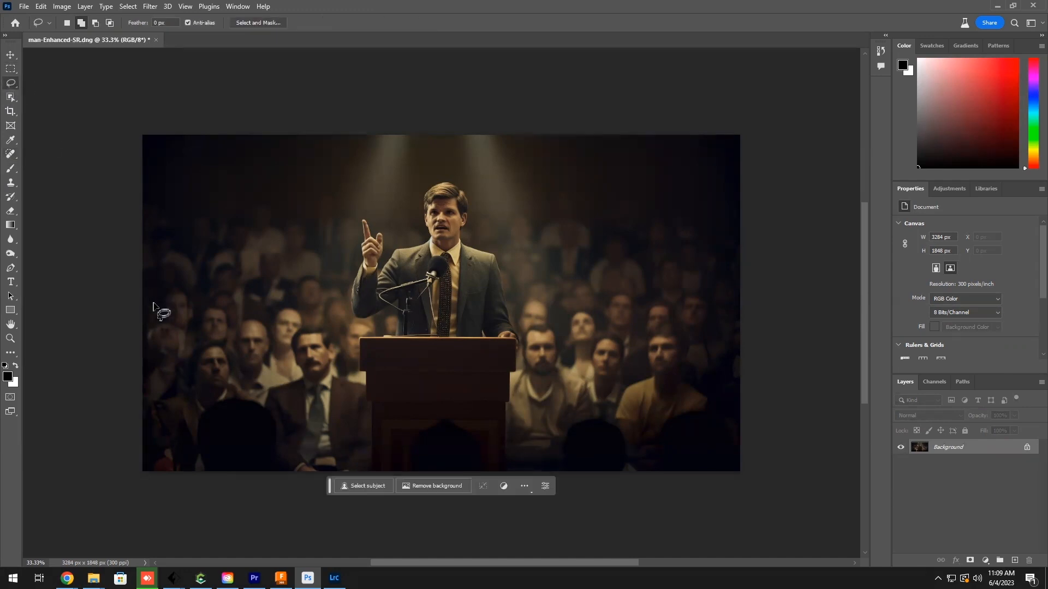
mouse_move(151, 332)
mouse_down()
mouse_move(159, 369)
mouse_move(177, 366)
mouse_move(184, 347)
mouse_move(151, 331)
mouse_up()
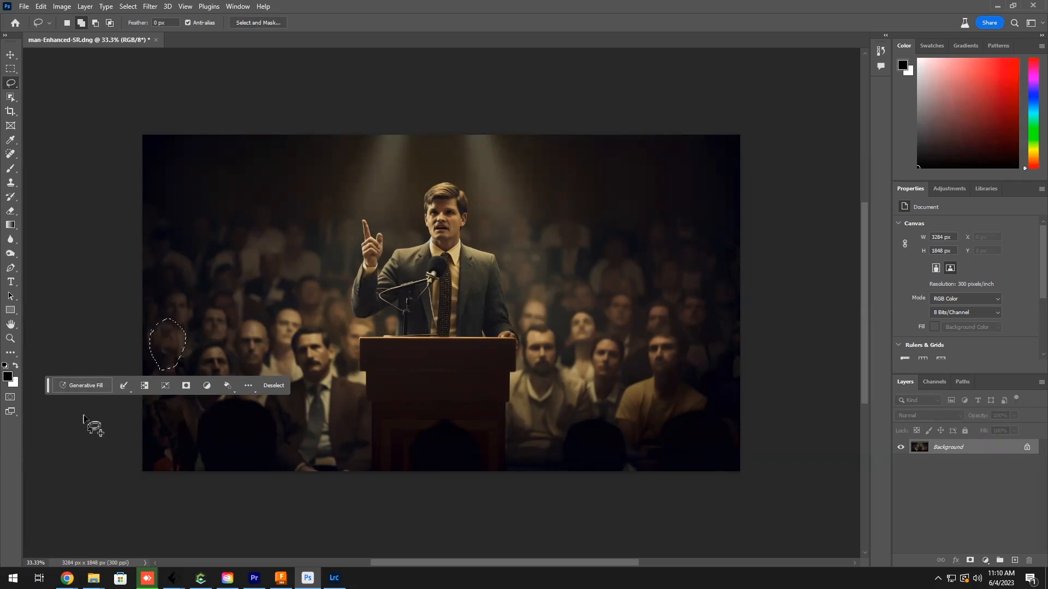
click(77, 385)
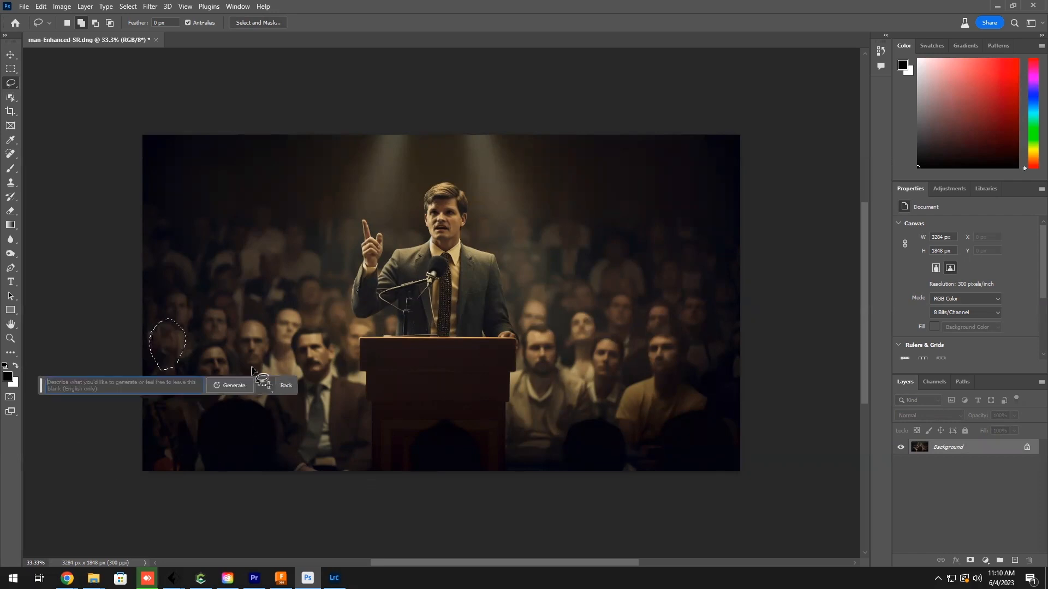
click(231, 386)
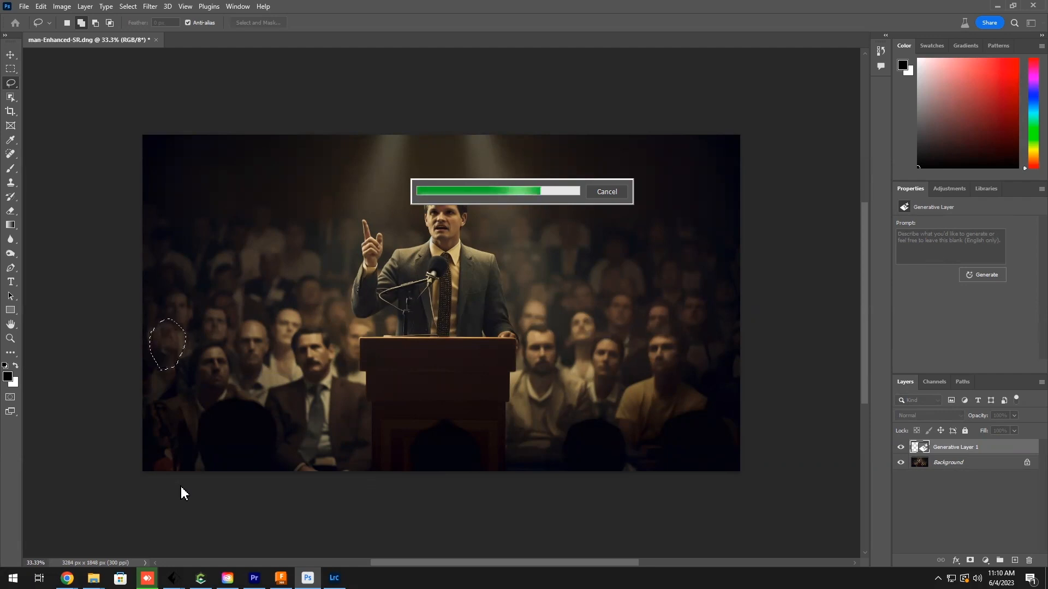
key(Escape)
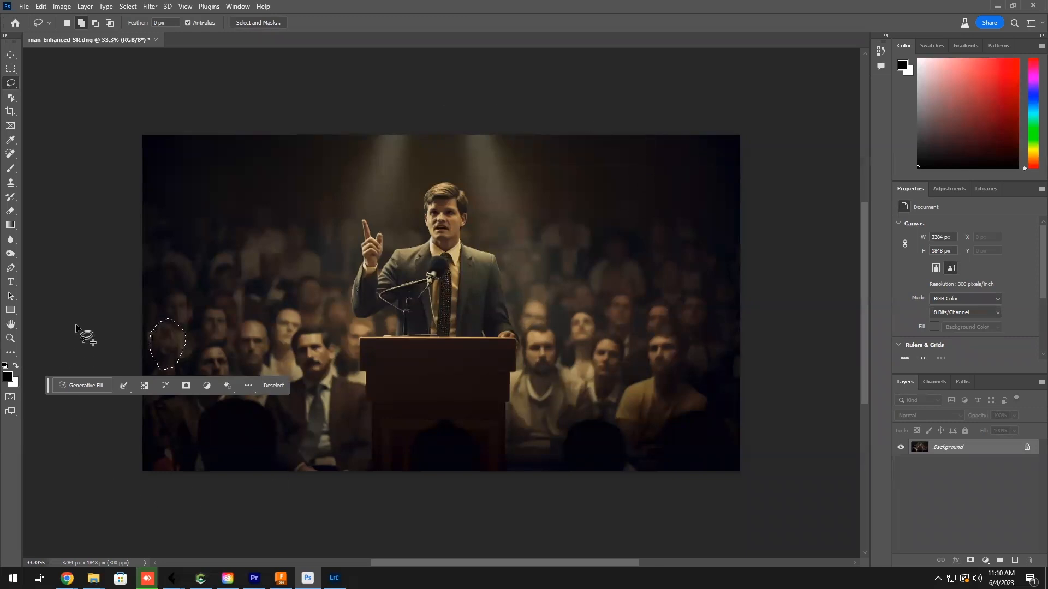
Step: Enlarge the lasso selection to the crowd area around the face, reaching the image's left edge, and fill it using Generative Fill without a prompt
drag(47, 388, 76, 512)
mouse_move(135, 313)
mouse_down()
mouse_move(174, 318)
mouse_move(162, 314)
mouse_up()
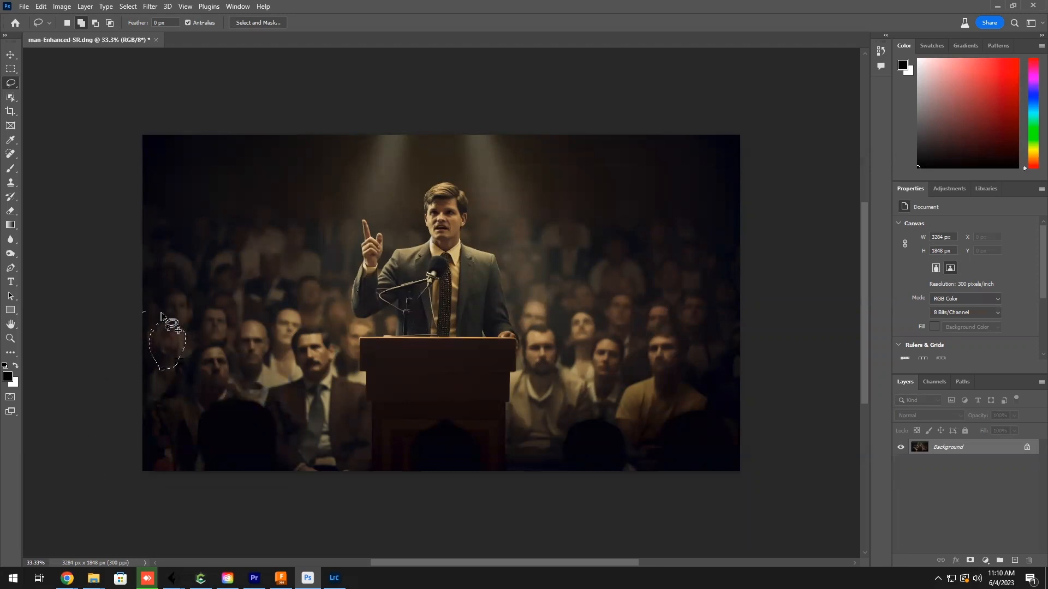
drag(184, 388, 144, 406)
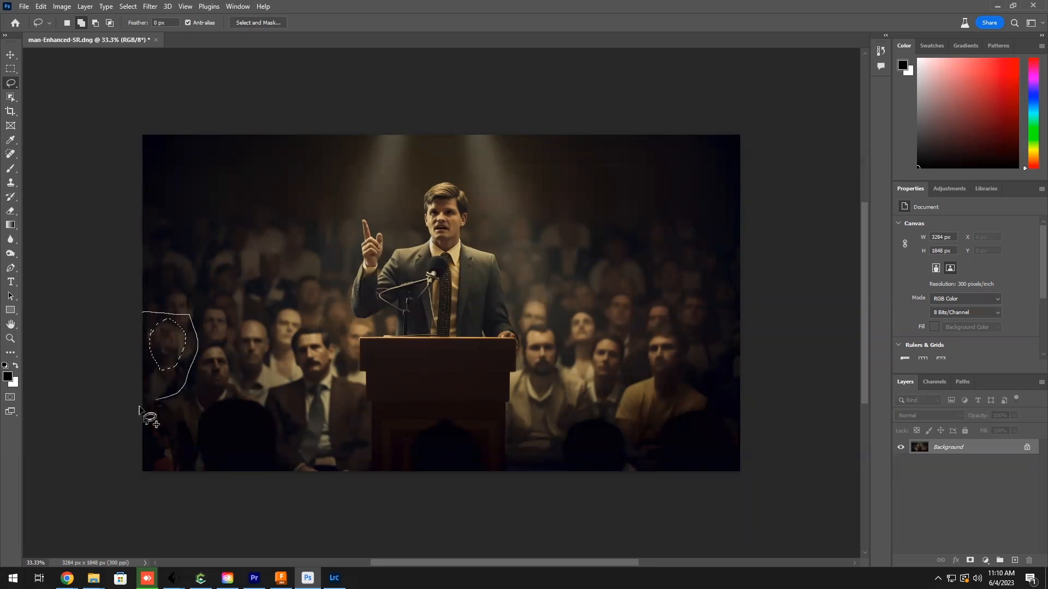
click(257, 490)
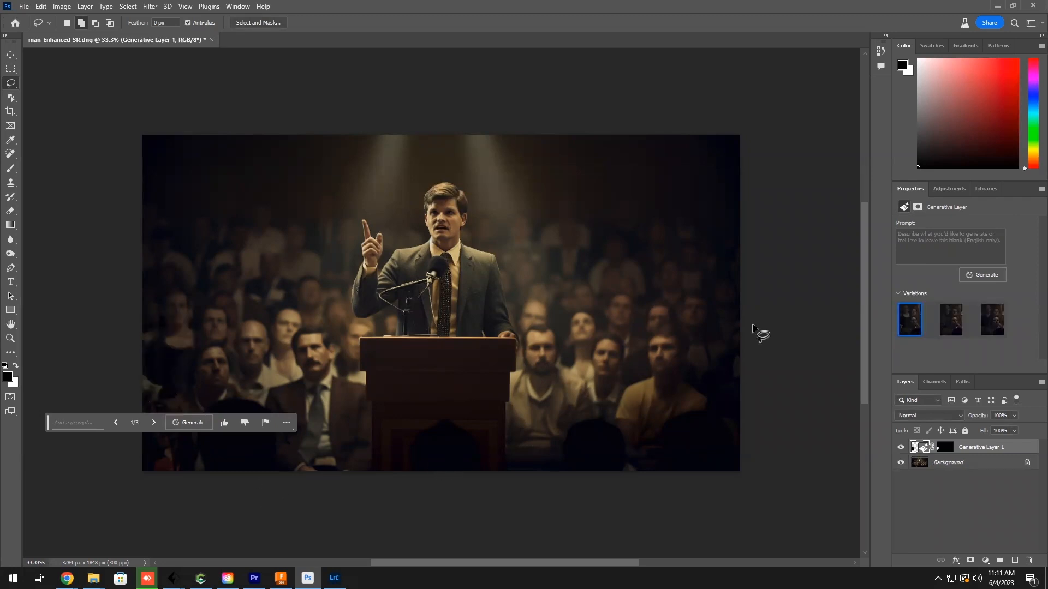
Step: Choose the third variation for the replaced crowd area and flatten the image
click(950, 323)
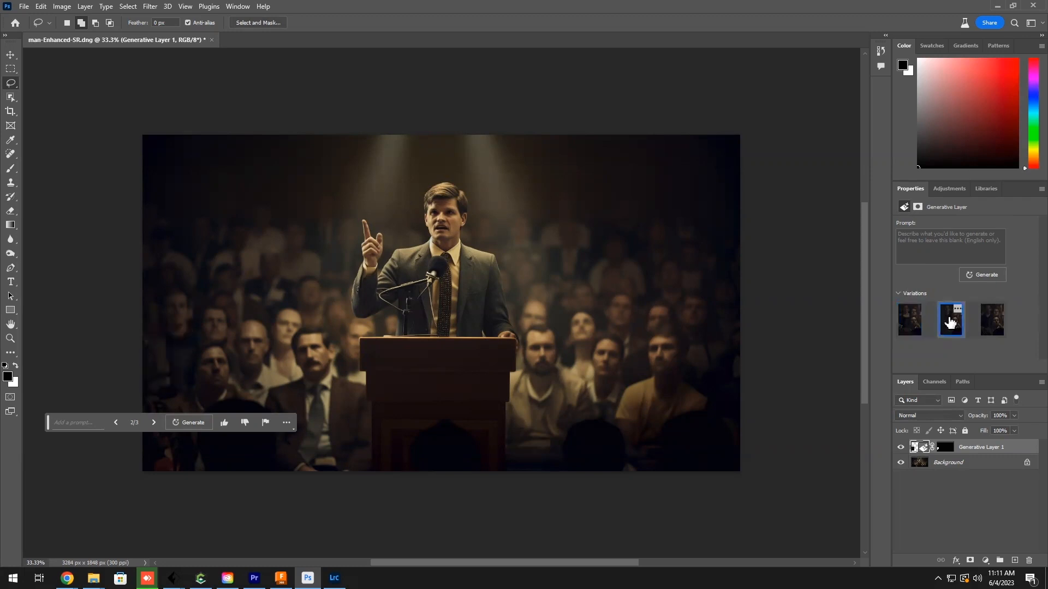
click(993, 321)
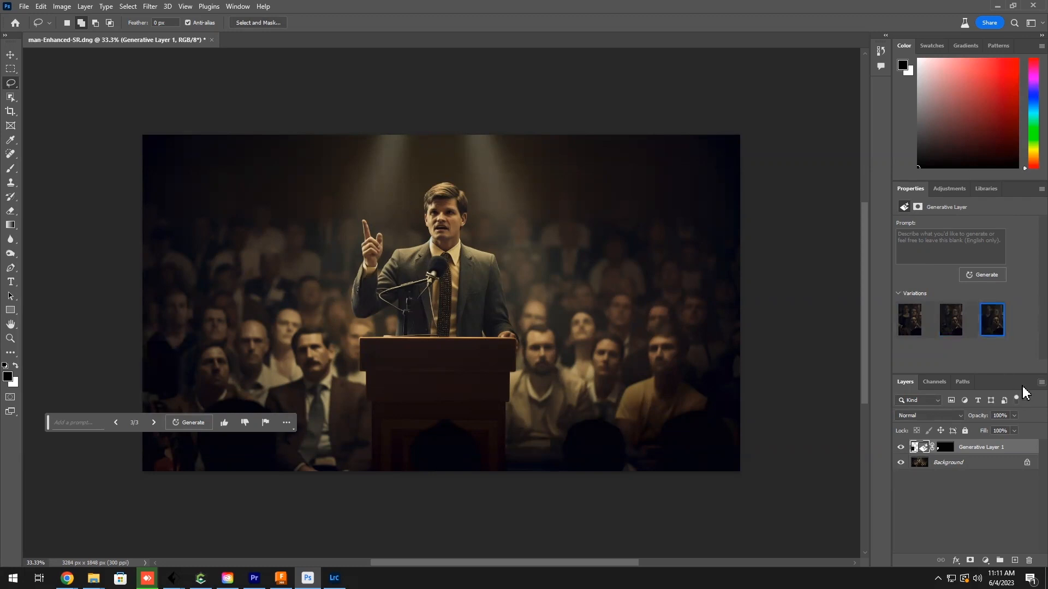
click(1041, 382)
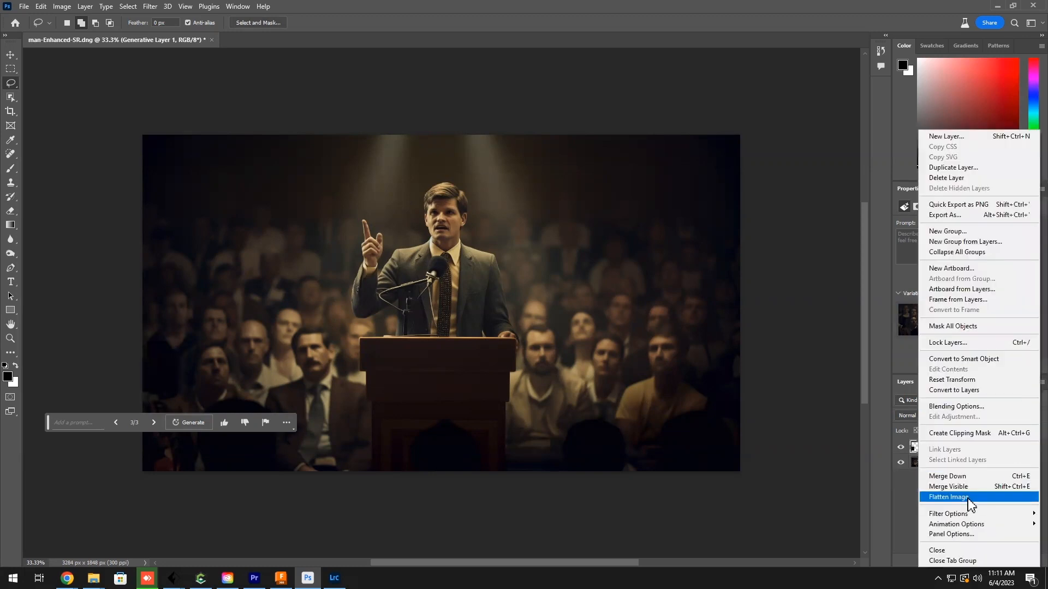
click(970, 497)
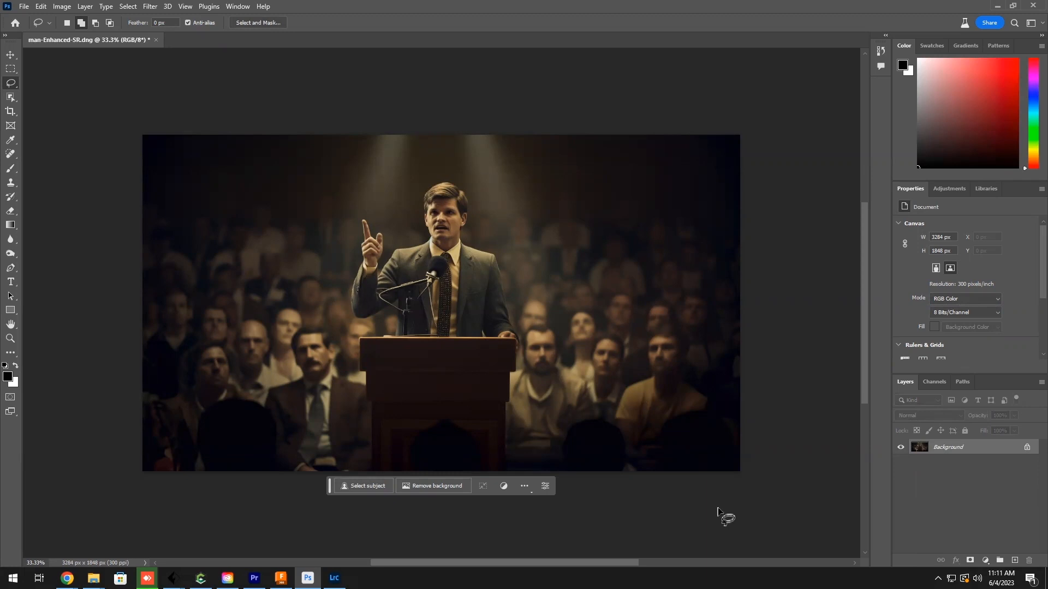
Step: Check the enlarged image's pixel dimensions and calculate its total pixel count in Calculator as 3284 × 1848
click(62, 6)
click(81, 89)
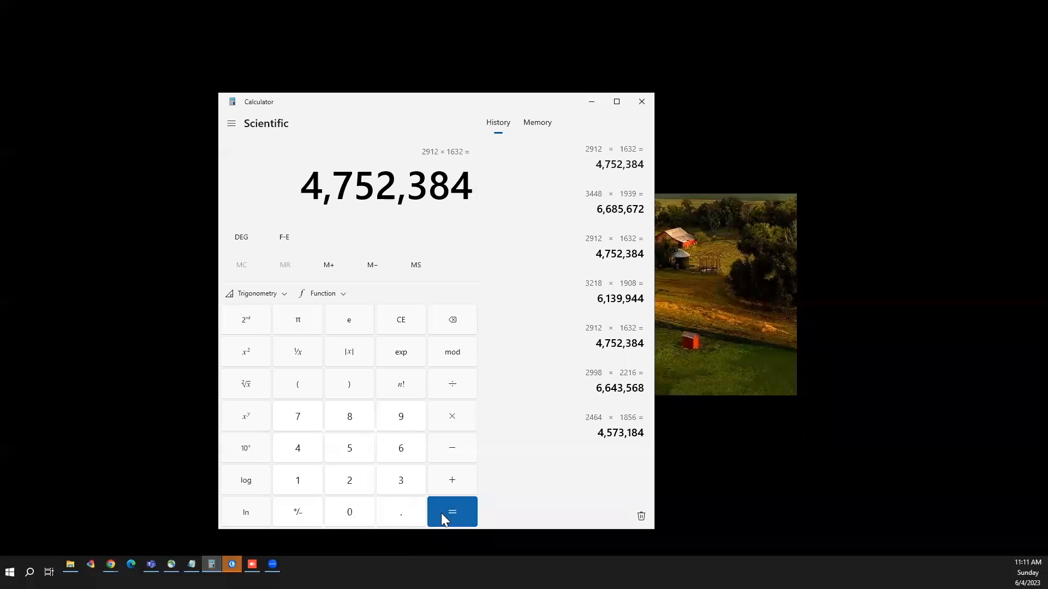
click(406, 327)
text(3)
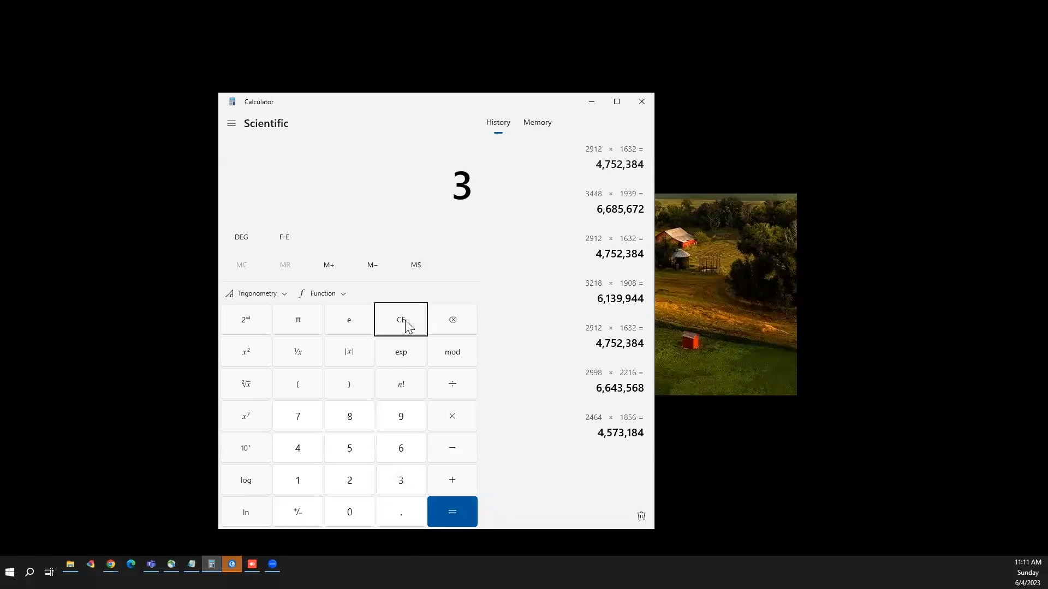
text(284 × 1848)
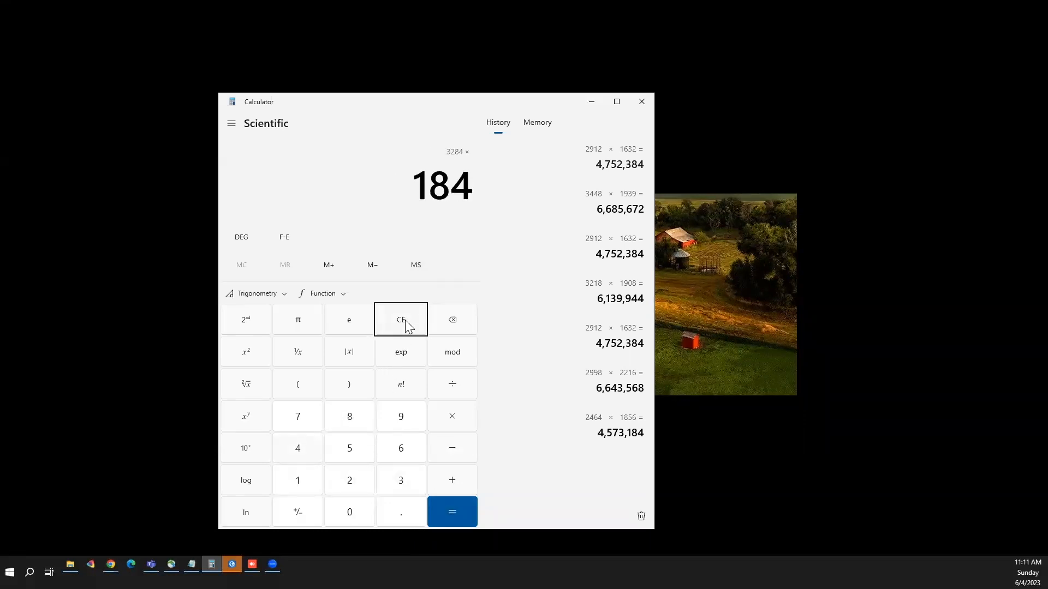
key(Return)
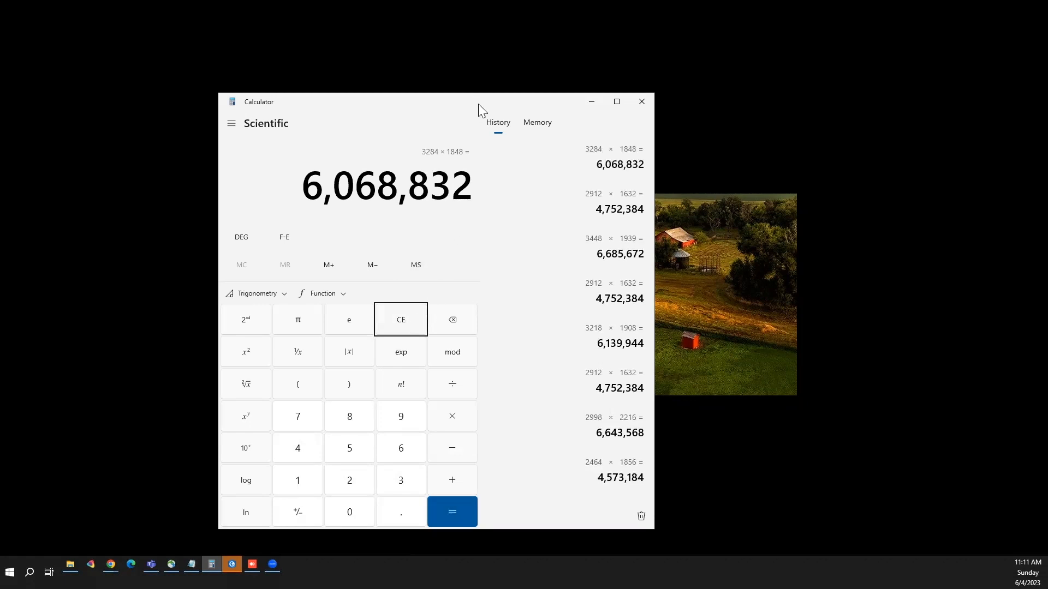
click(792, 343)
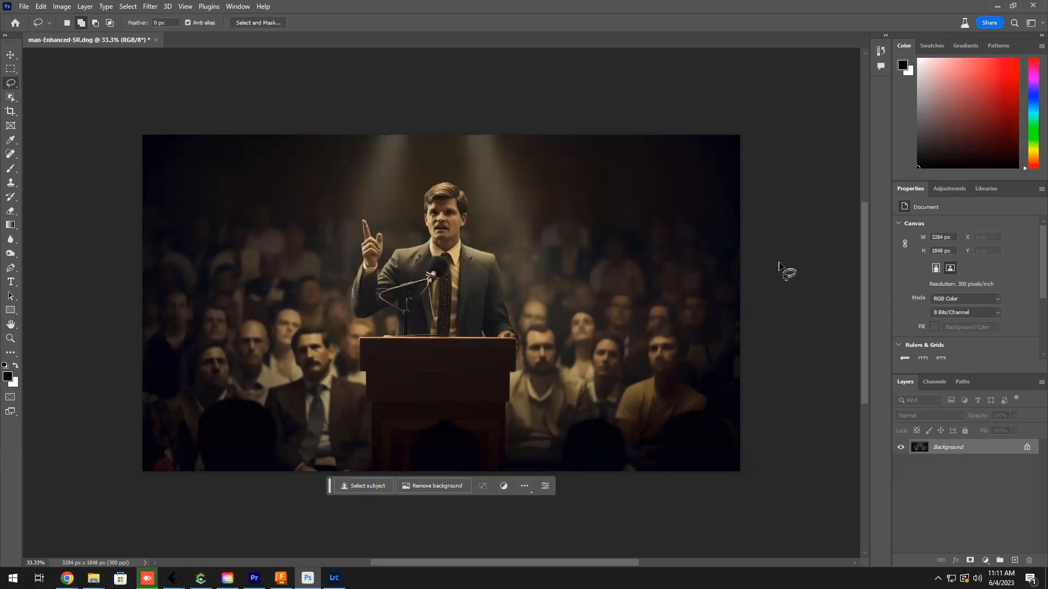
Step: Set the document title in the file's metadata to "The Speech"
click(23, 6)
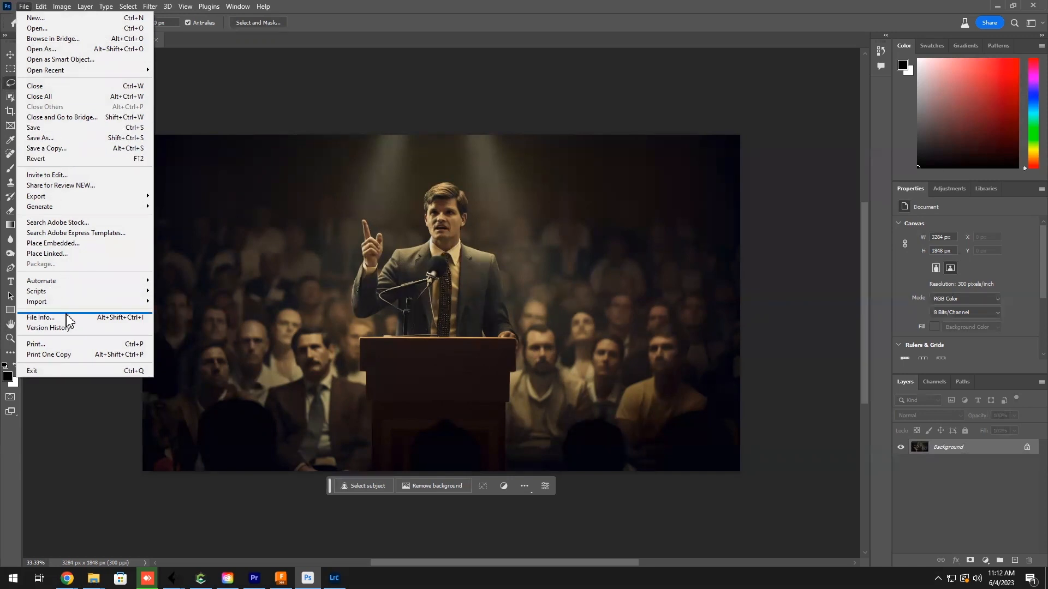
click(40, 317)
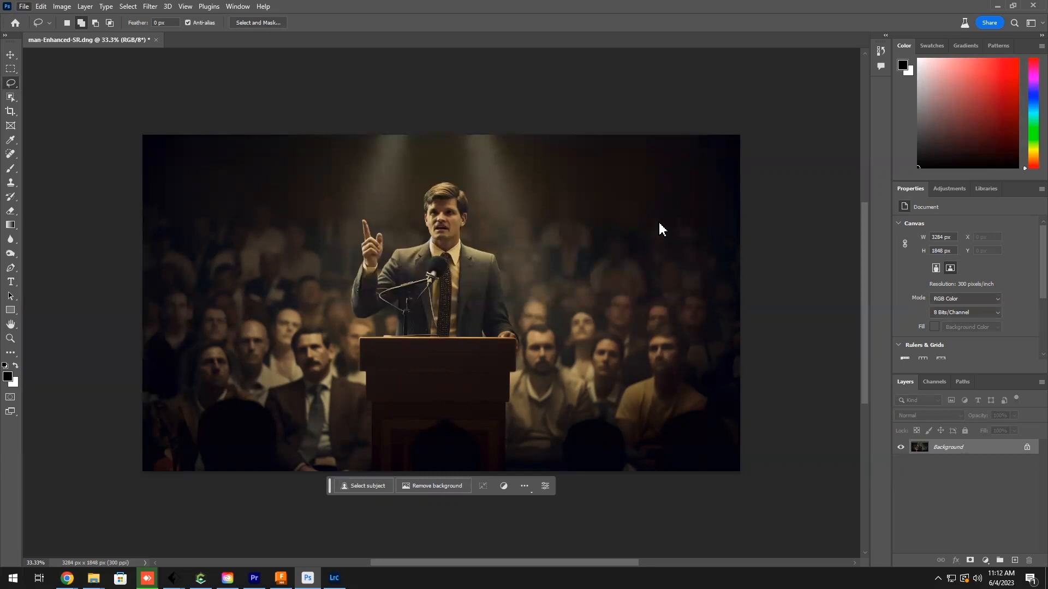
key(ctrl+alt+shift+i)
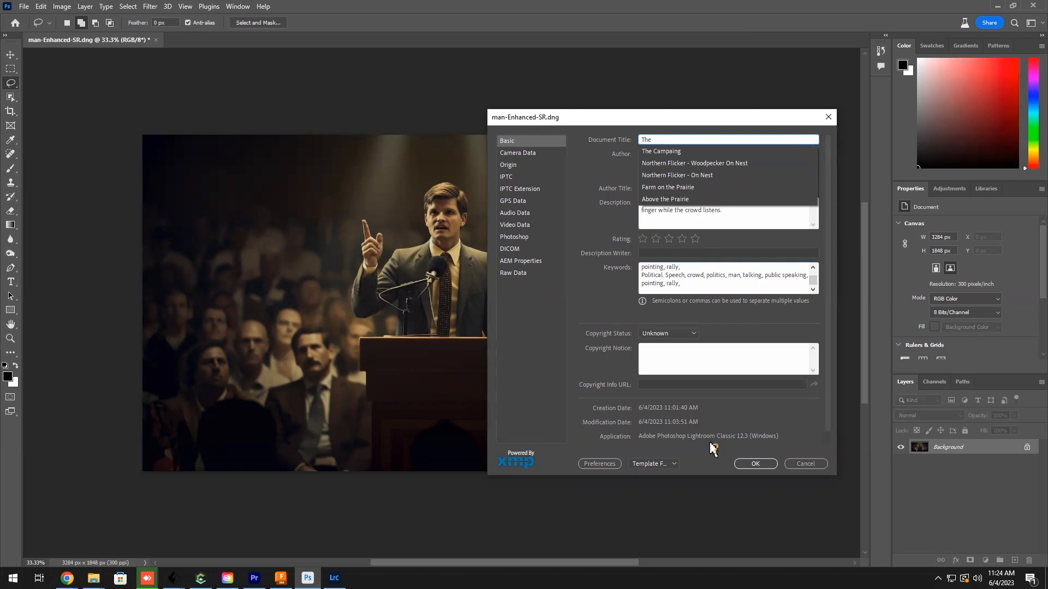
text(Speech)
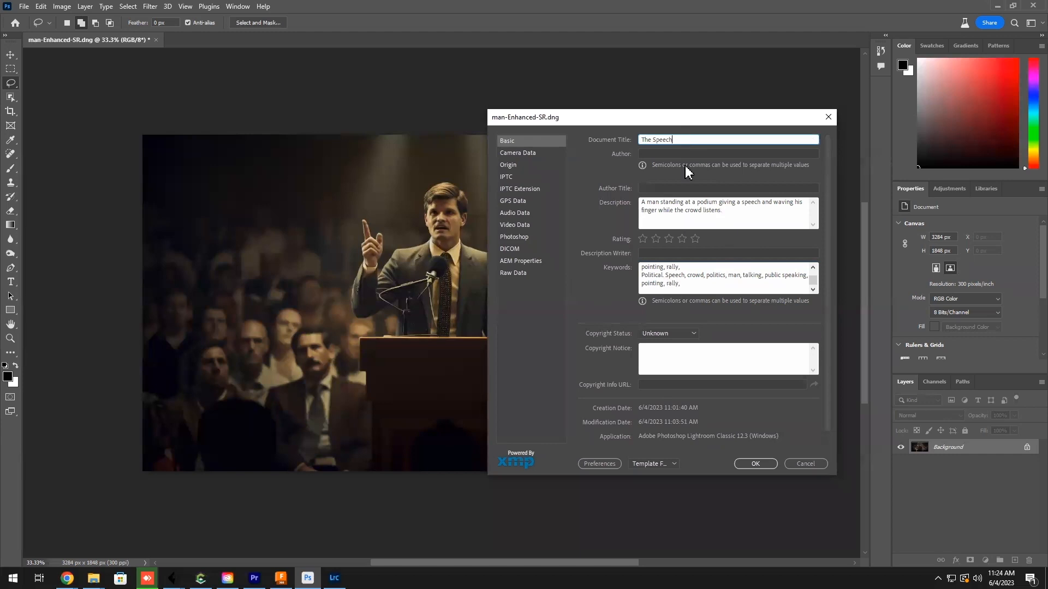
click(752, 463)
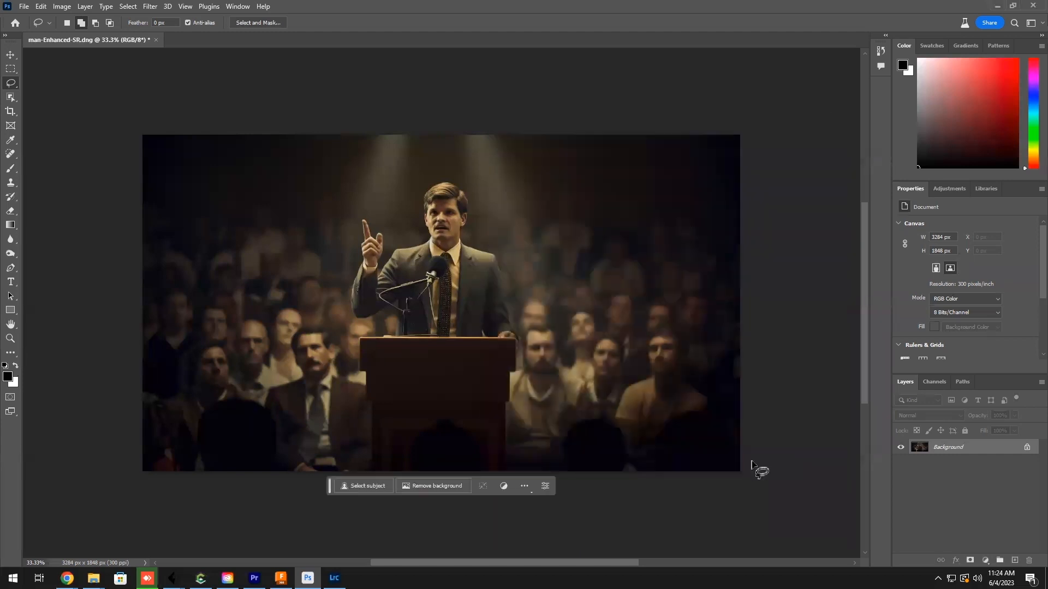
Step: Save the image as a JPEG named Speech in the Photos > Artificial Intel > stock folder
click(24, 7)
click(69, 141)
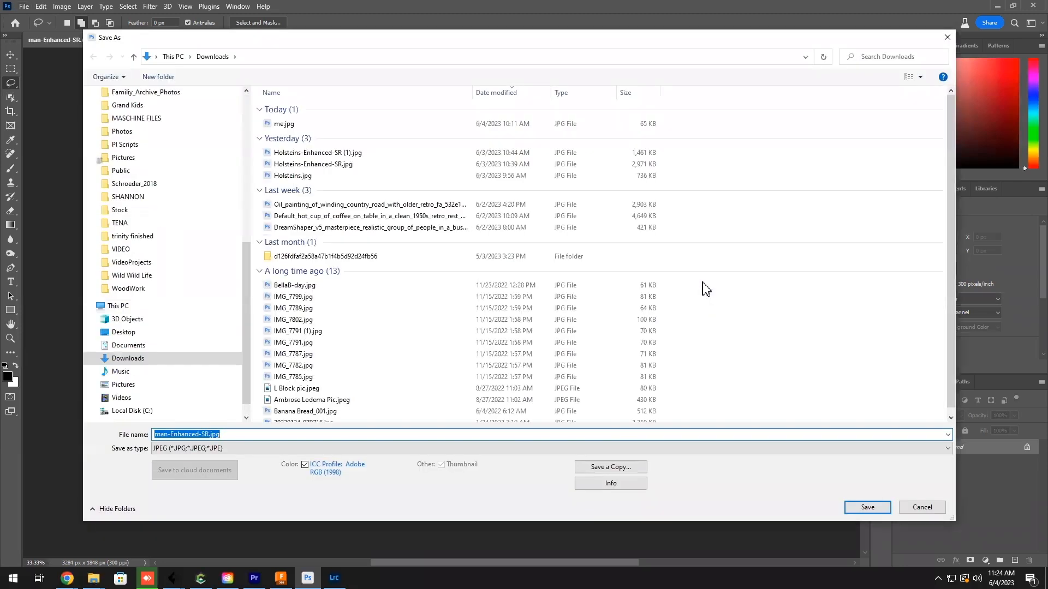
scroll(175, 273, up, 4)
click(175, 376)
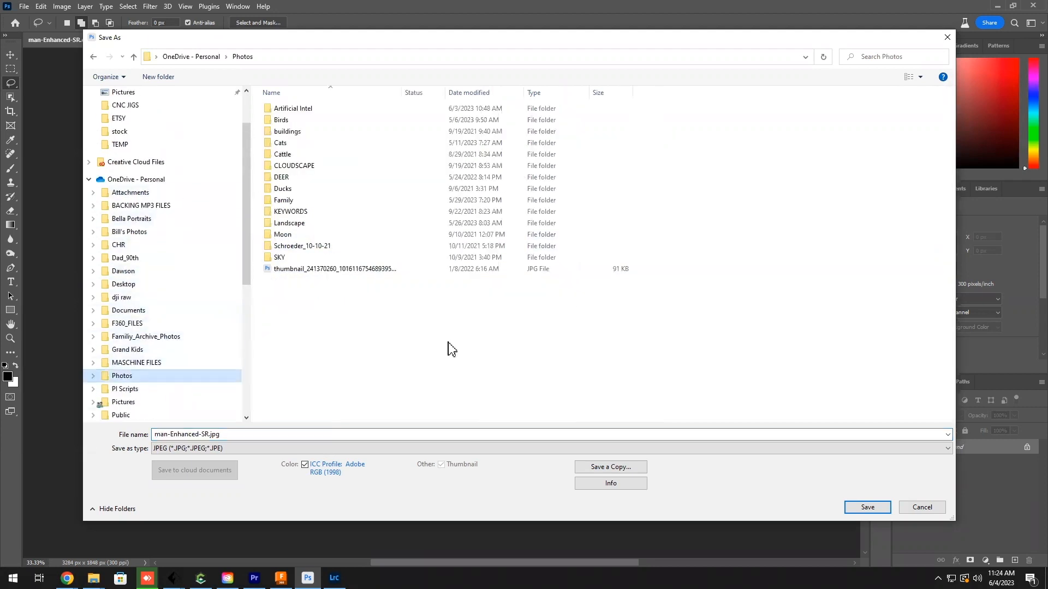
double_click(310, 175)
double_click(284, 120)
double_click(186, 434)
text(Speech)
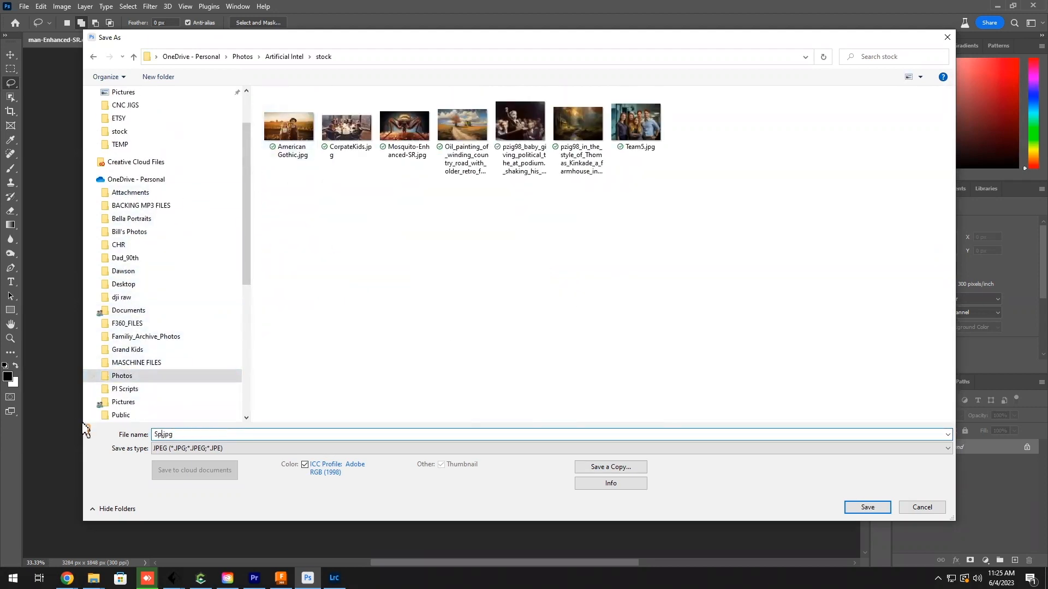
click(868, 507)
click(584, 143)
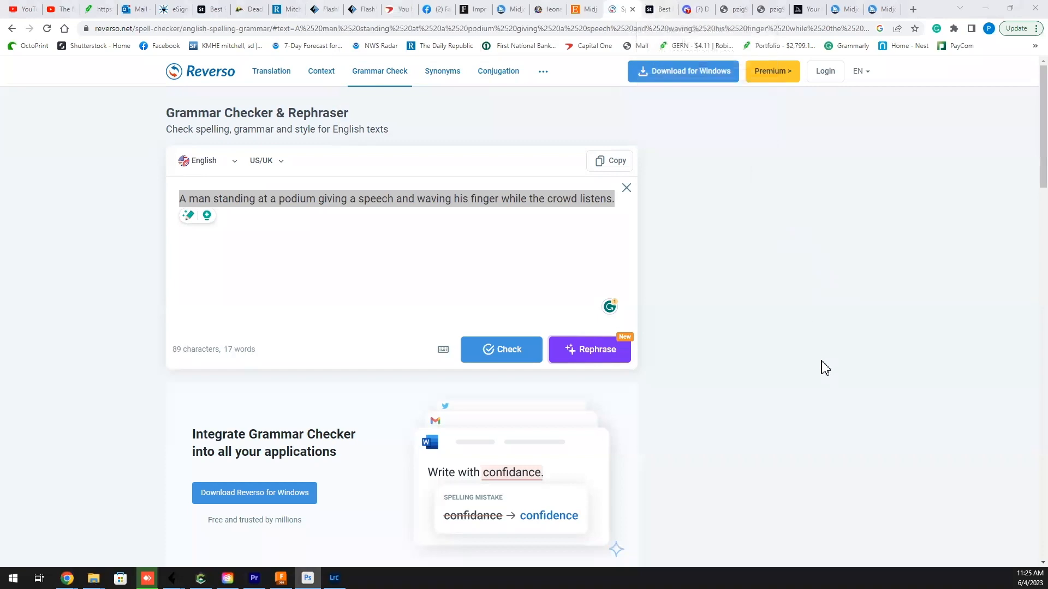
Step: Switch to Adobe Stock's contributor uploads page in Chrome and upload Speech.jpg from the stock folder as a new file
click(660, 10)
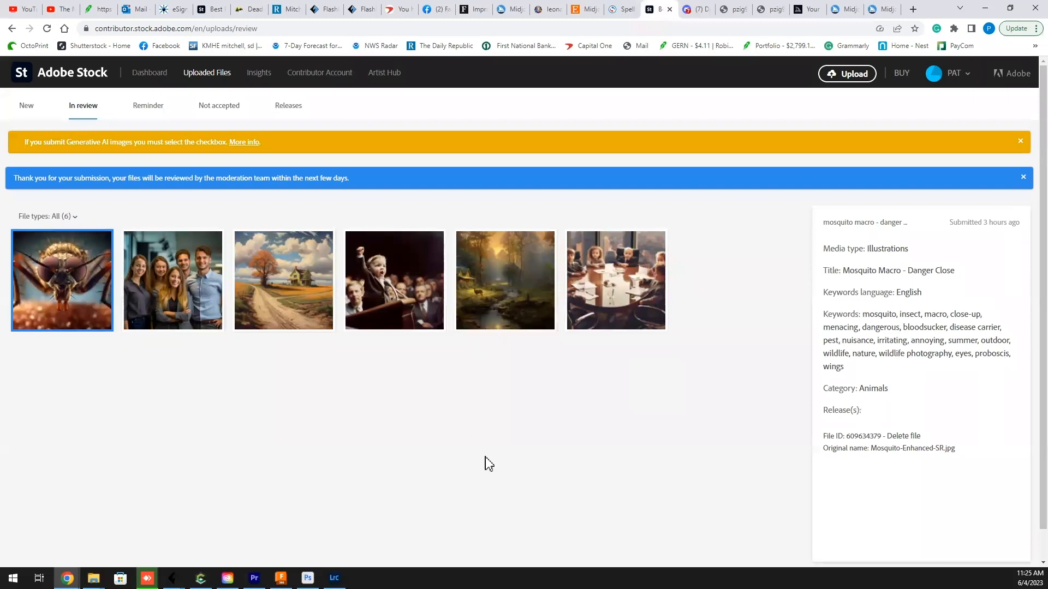
click(211, 82)
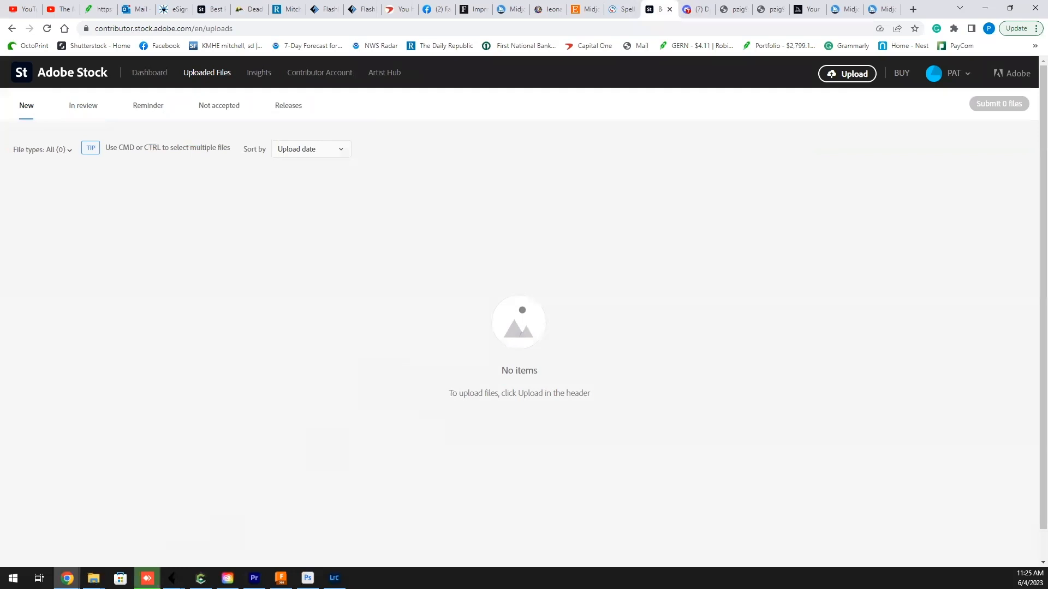
click(94, 578)
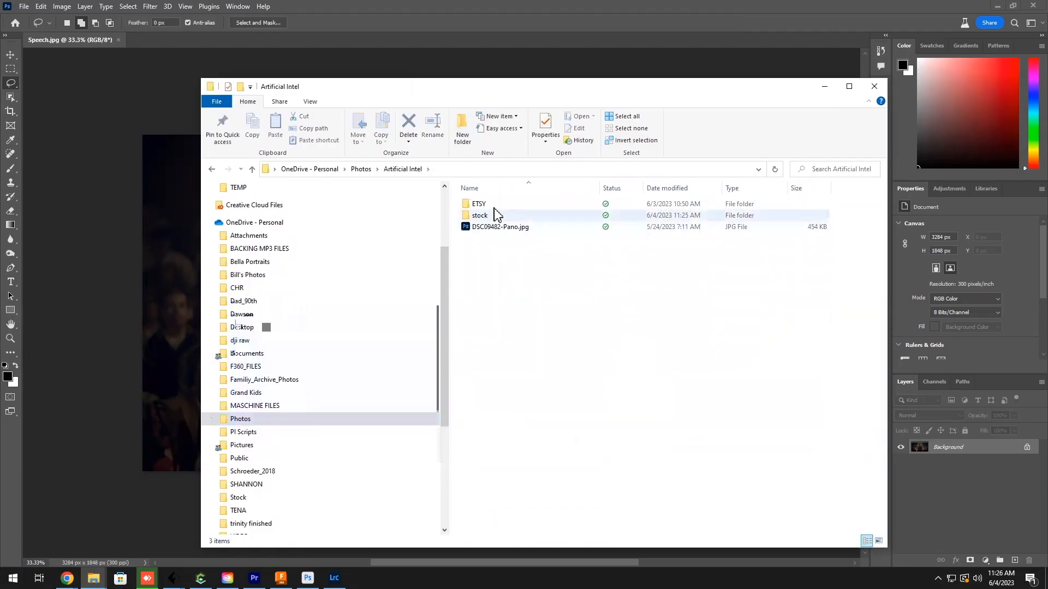
double_click(495, 213)
scroll(725, 388, down, 5)
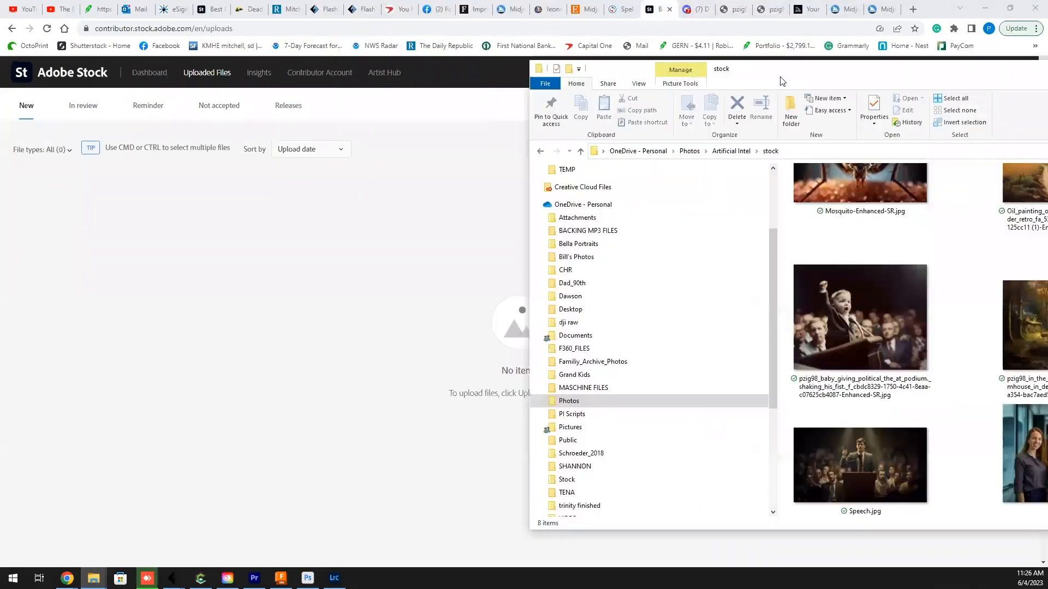
drag(782, 81, 692, 66)
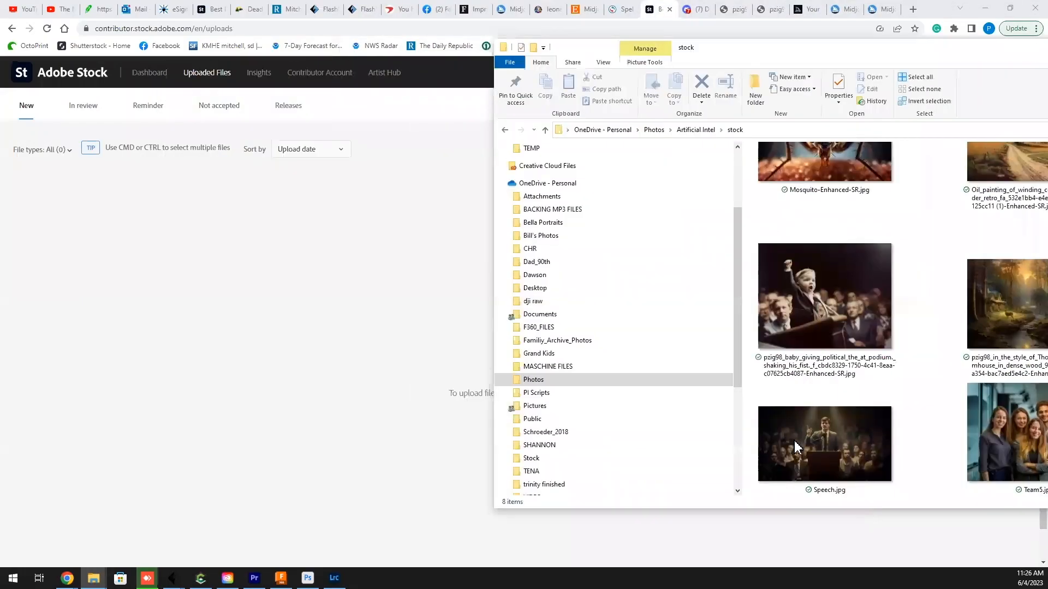
drag(796, 447, 392, 326)
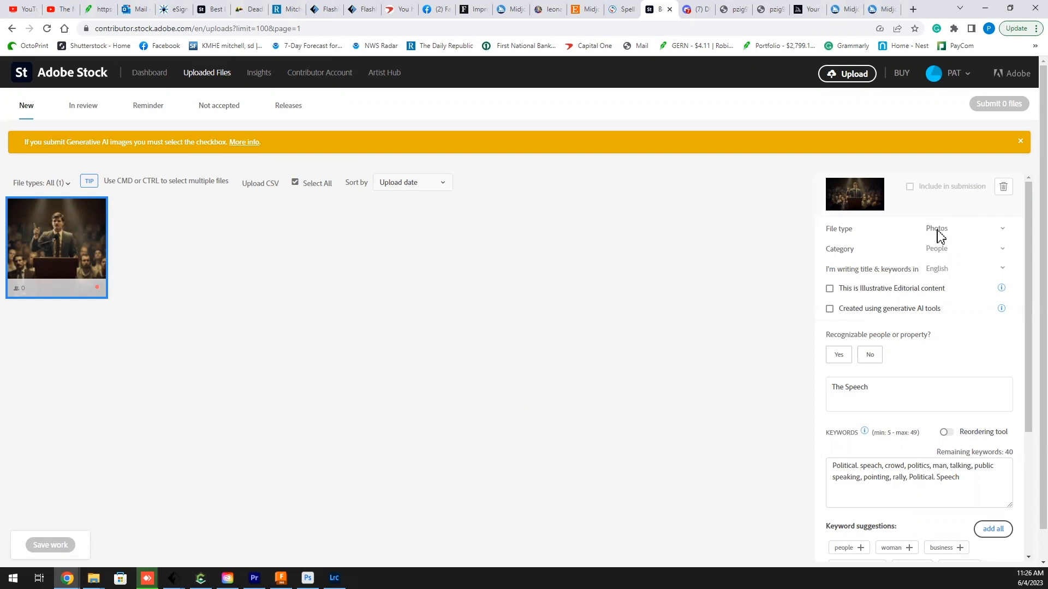
Step: Set the file type to Illustrations, mark the image as created using generative AI tools, and answer No for recognizable people or property
click(1004, 231)
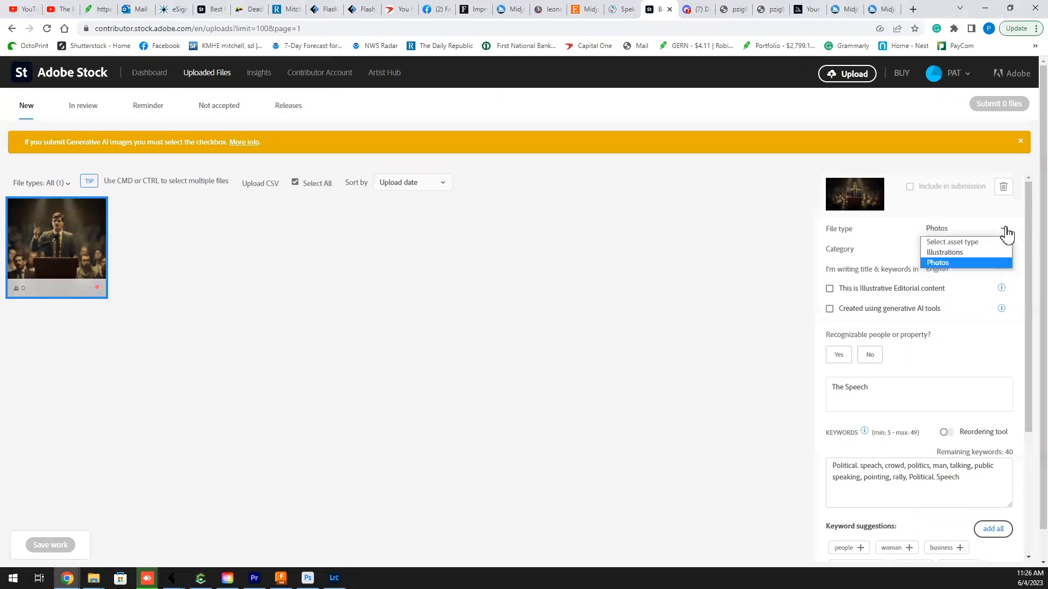
click(929, 253)
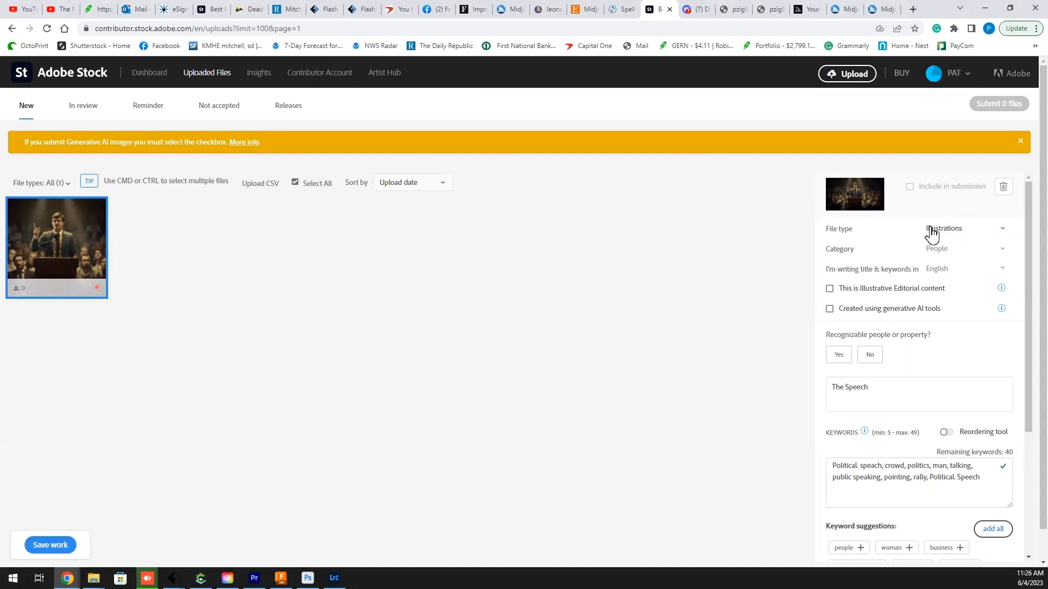
click(830, 309)
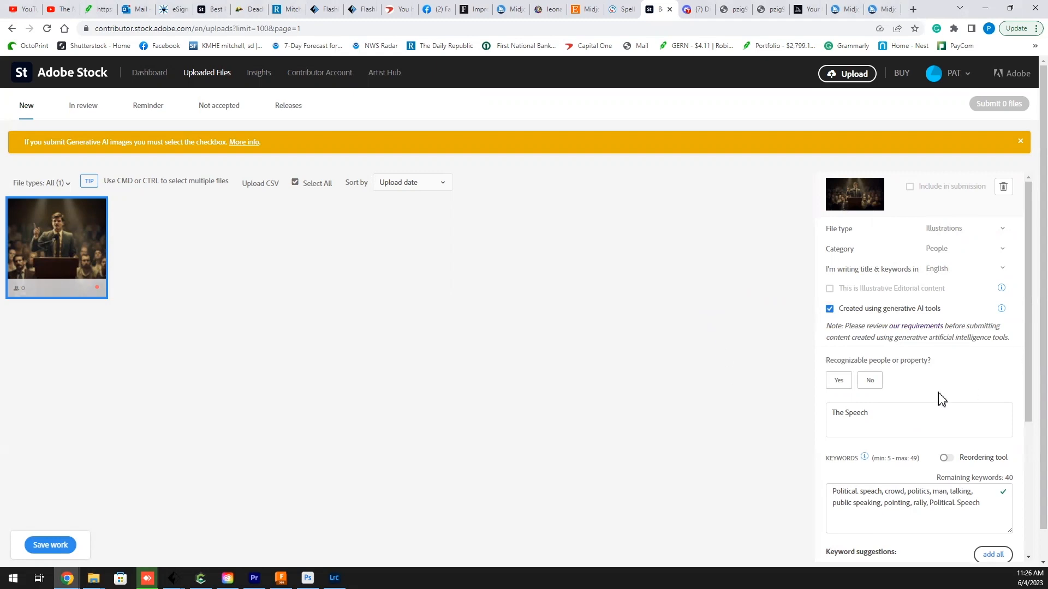
click(869, 382)
Step: Review the uploaded file's title, keywords and keyword suggestions, and save the work
scroll(584, 313, down, 1)
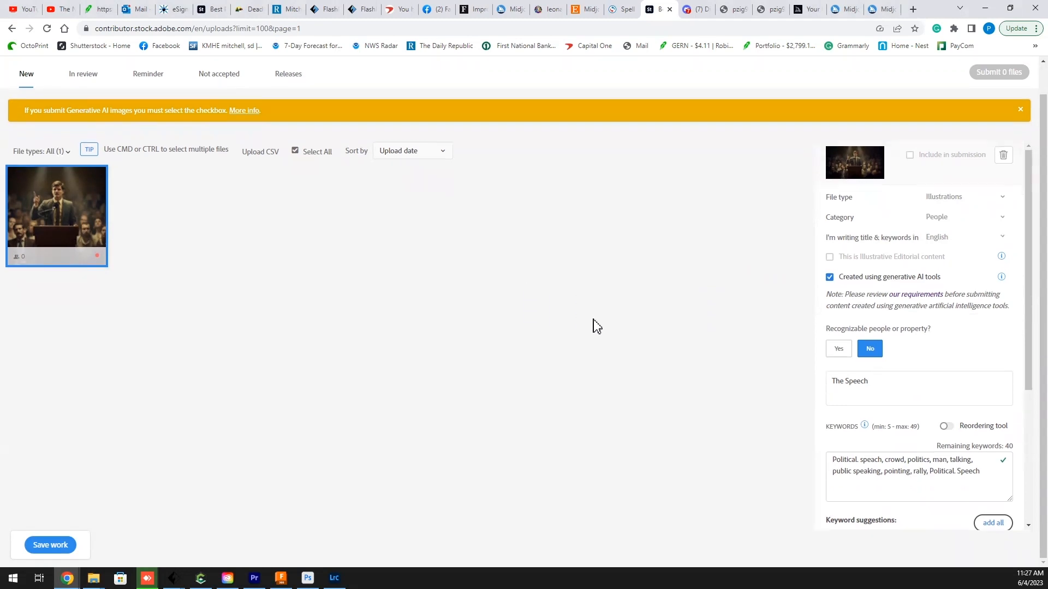
drag(1024, 299, 1024, 361)
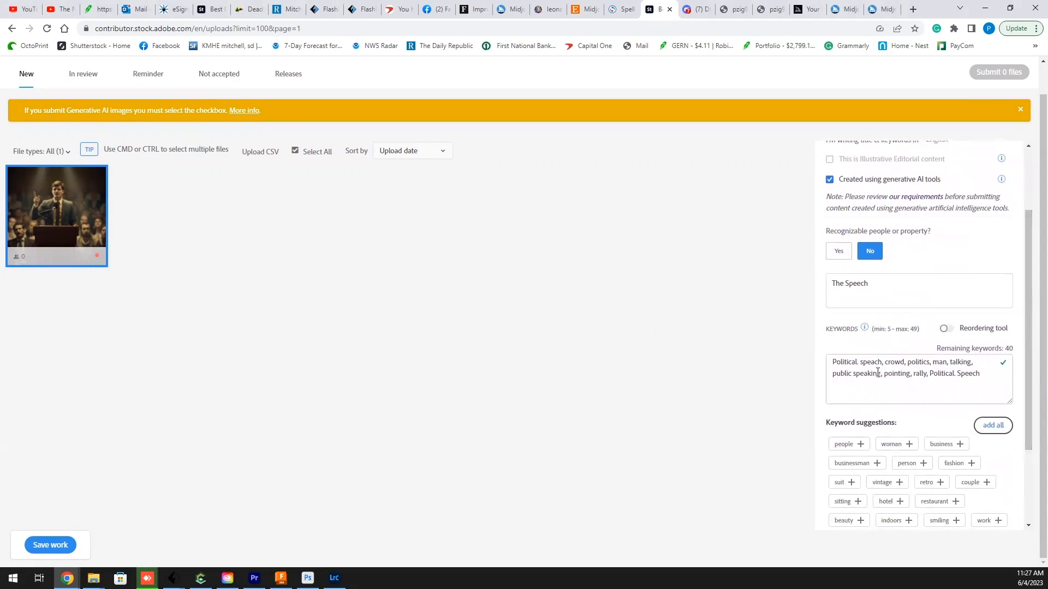
drag(1023, 366, 1010, 311)
click(50, 545)
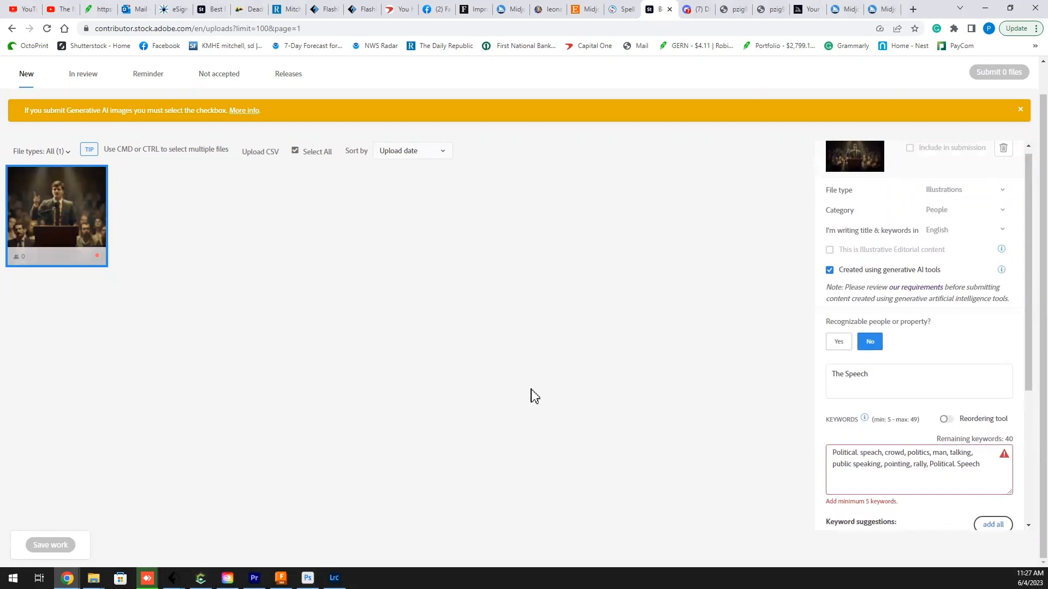
Step: Add the suggested keywords people, business, person and indoors to the file and save the changes
scroll(622, 334, up, 1)
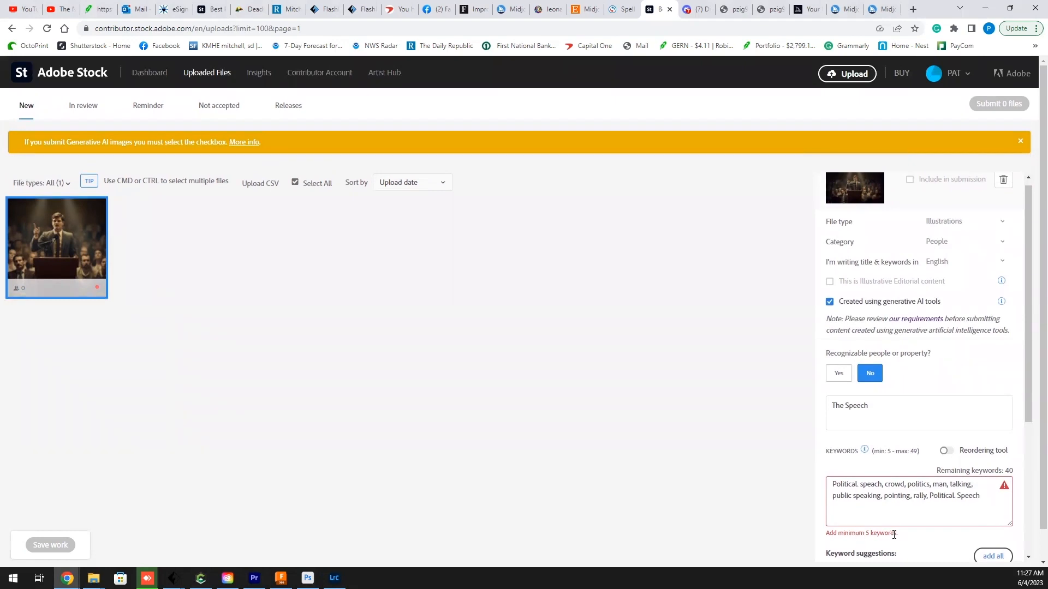
scroll(942, 523, down, 4)
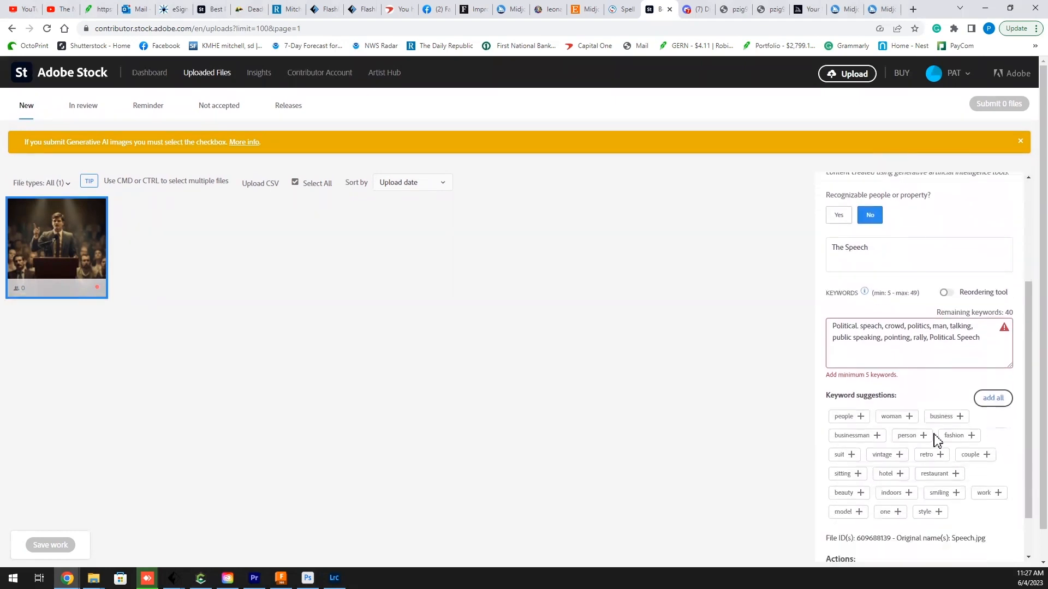
click(860, 361)
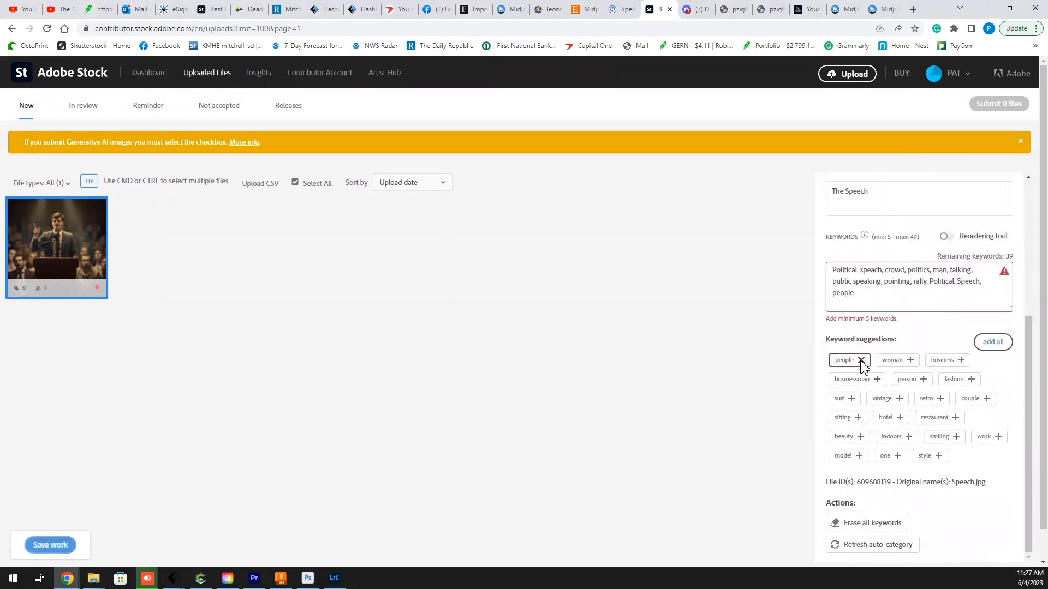
click(961, 361)
click(923, 380)
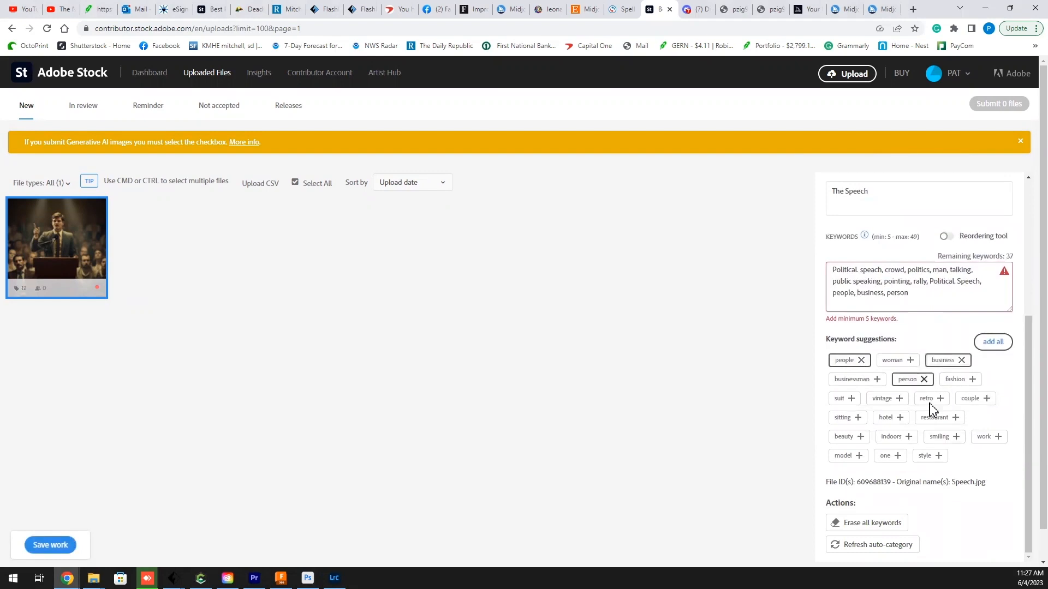
click(908, 437)
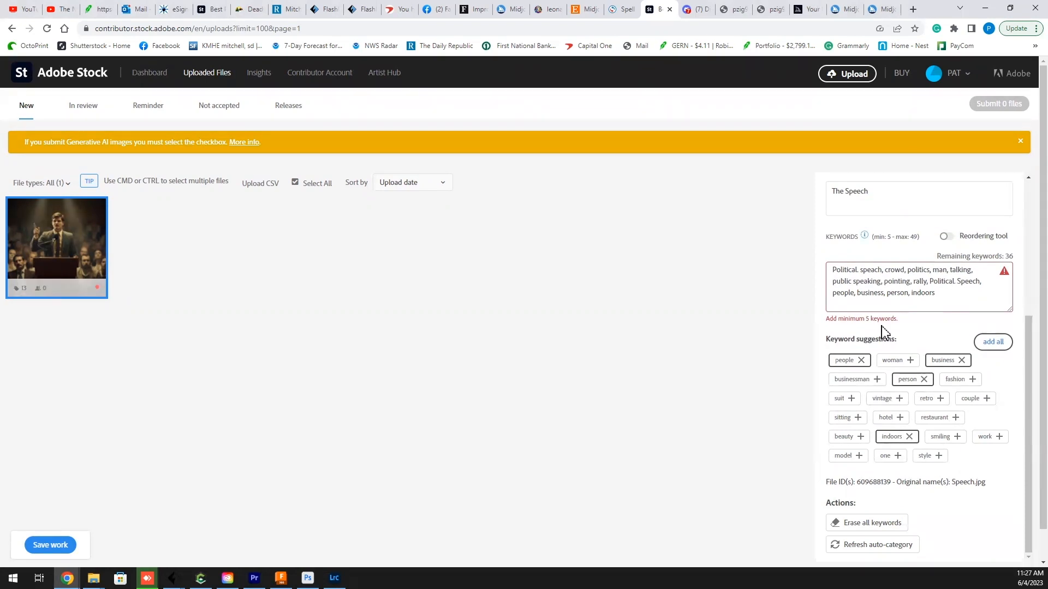
click(613, 277)
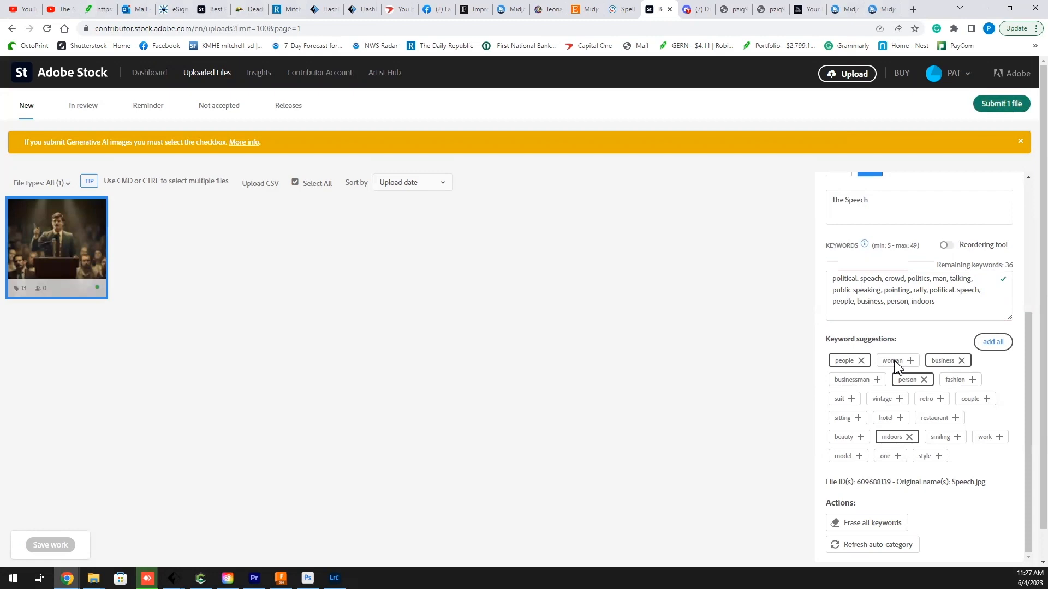
Step: Submit the speech image to Adobe Stock for review
drag(1024, 346, 1022, 505)
click(1000, 103)
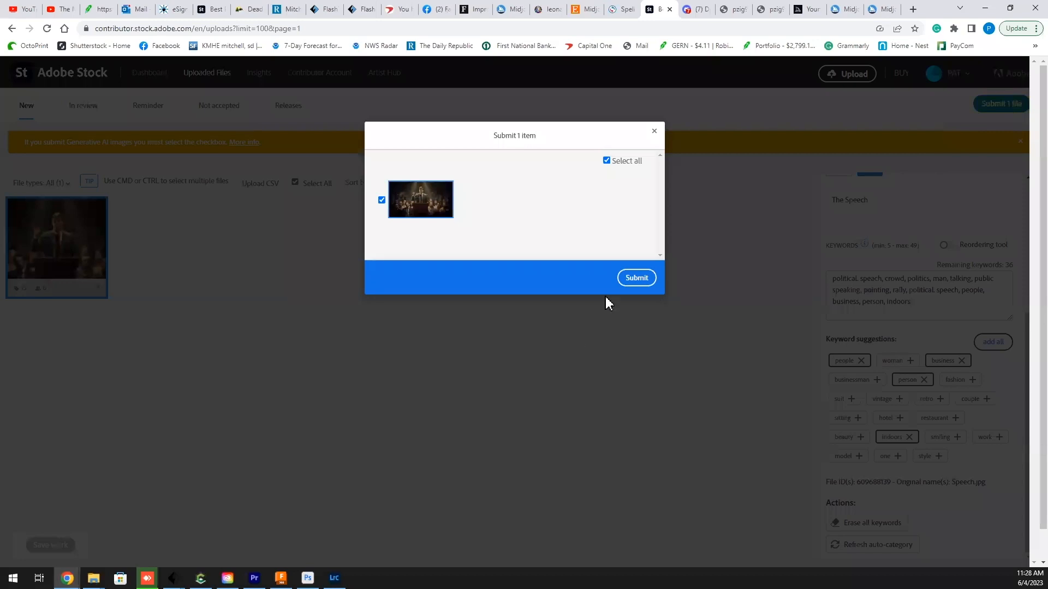
click(635, 278)
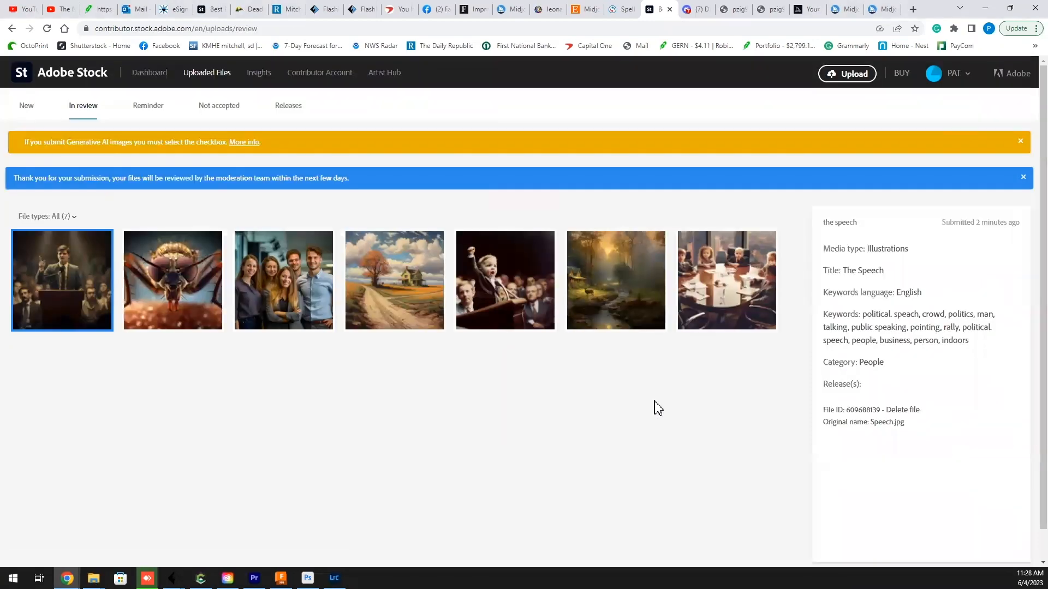